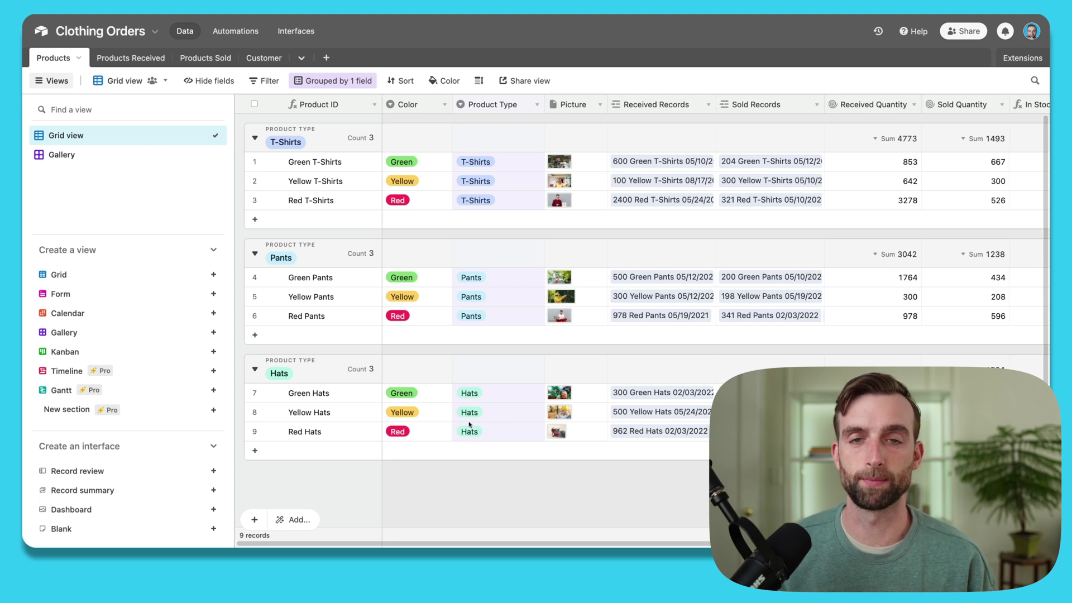
- Review the Products table's gallery and grid views, followed by the Products Received and Products Sold tables
{"action": "left_click", "coordinate": [62, 154]}
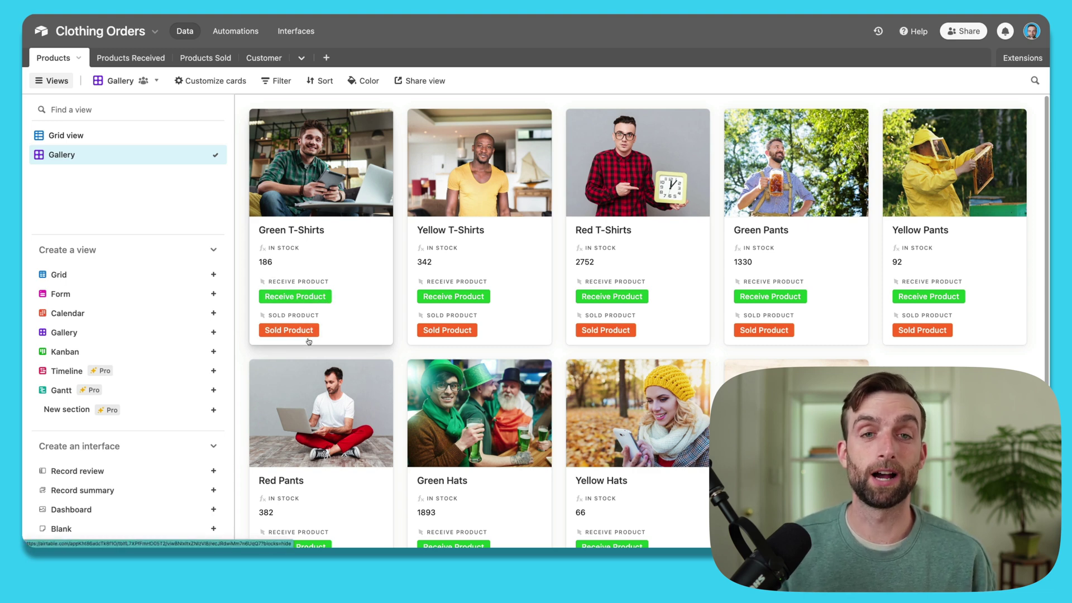
{"action": "left_click", "coordinate": [67, 137]}
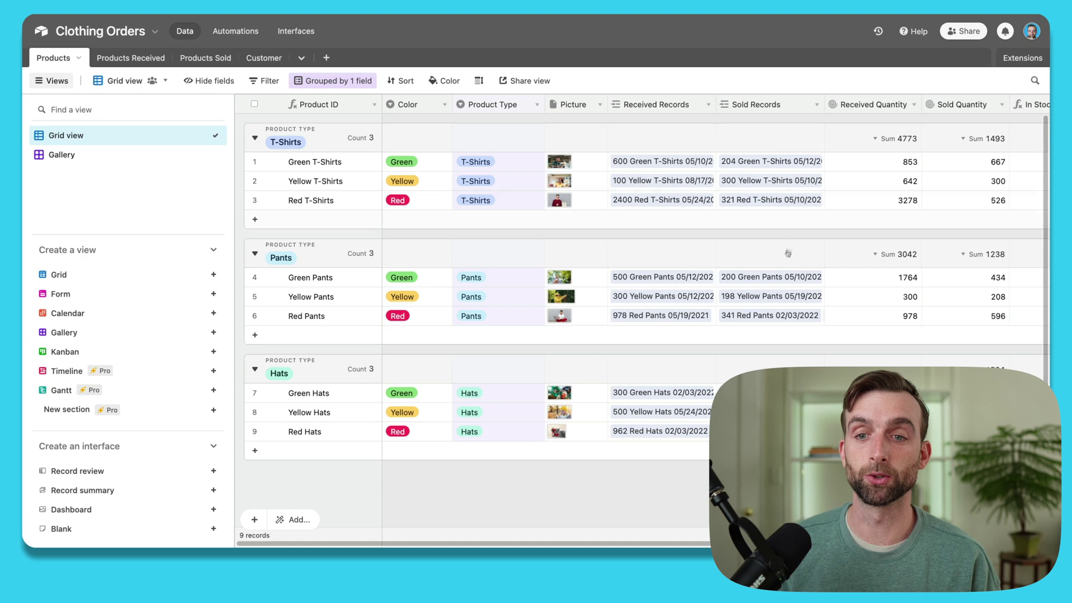
{"action": "left_click", "coordinate": [137, 60]}
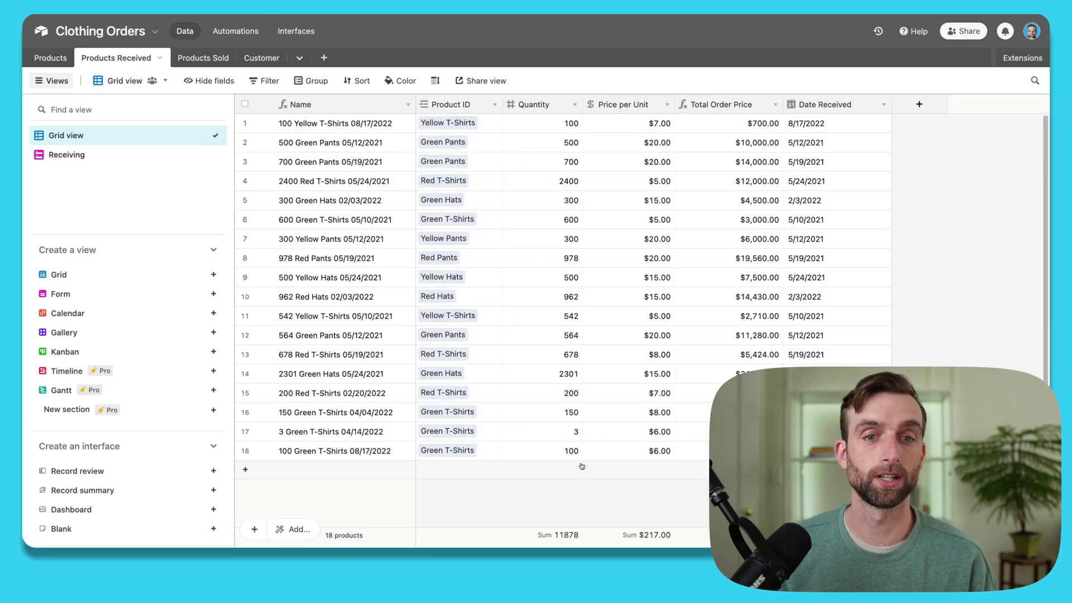
{"action": "left_click", "coordinate": [196, 58]}
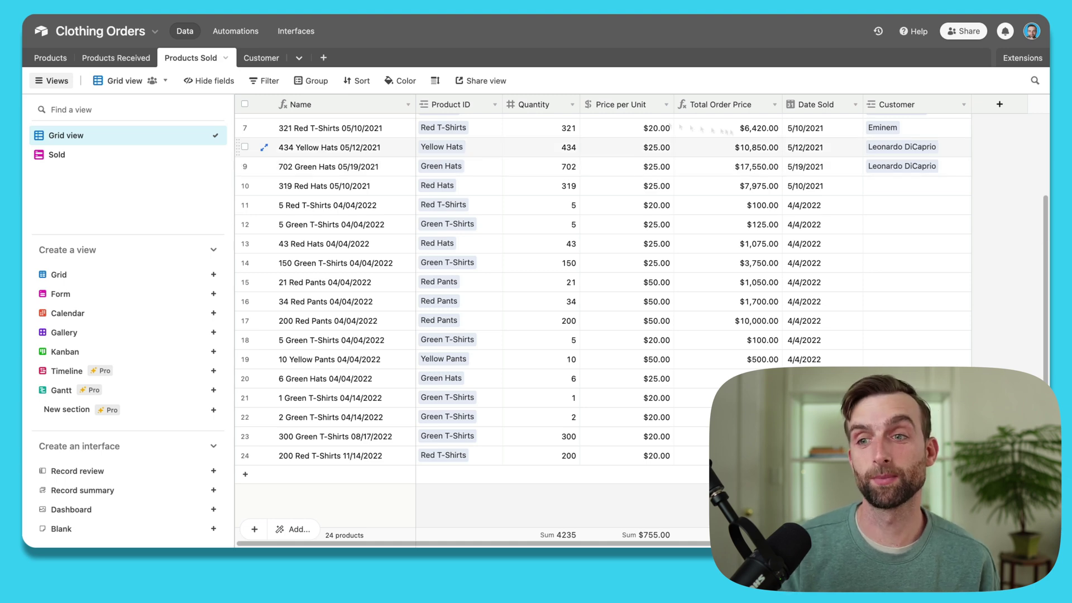
{"action": "left_click", "coordinate": [262, 58]}
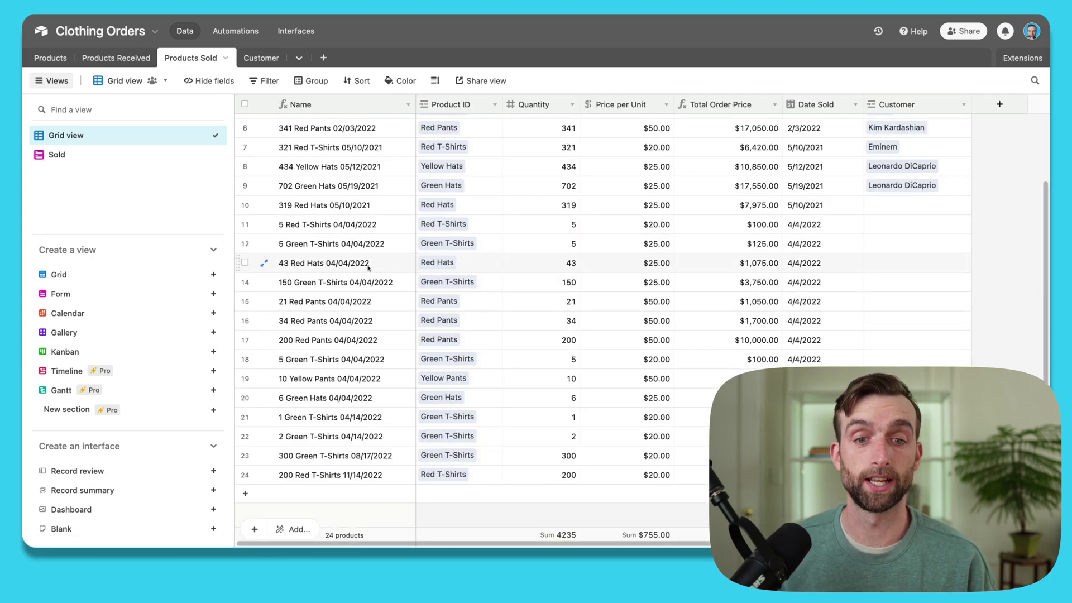
- Allow the Product ID field in the Products Sold table to link to multiple records and save the field
{"action": "left_click", "coordinate": [462, 264]}
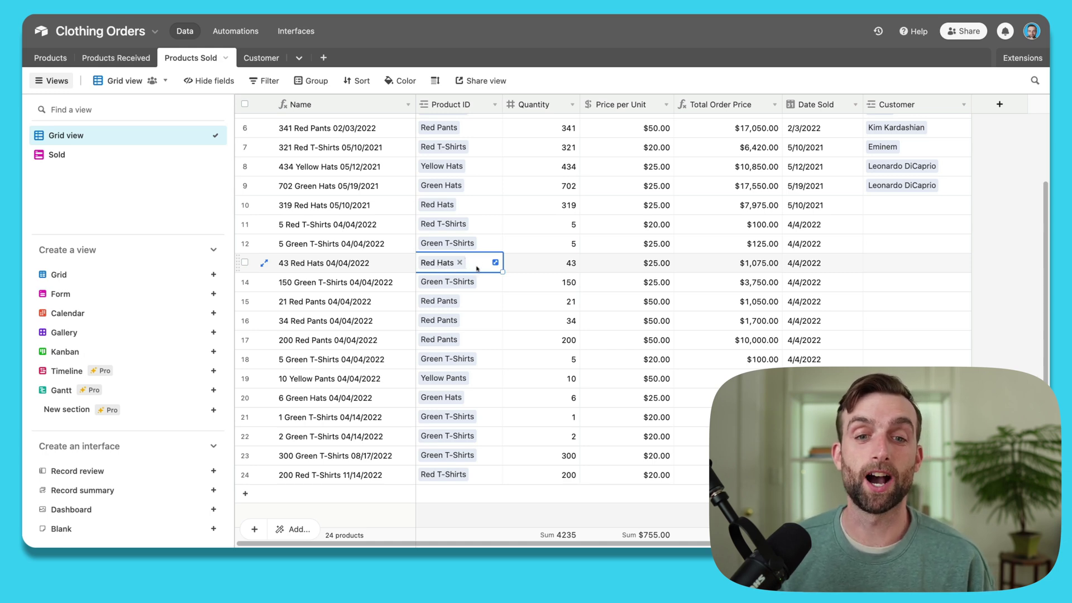
{"action": "double_click", "coordinate": [458, 105]}
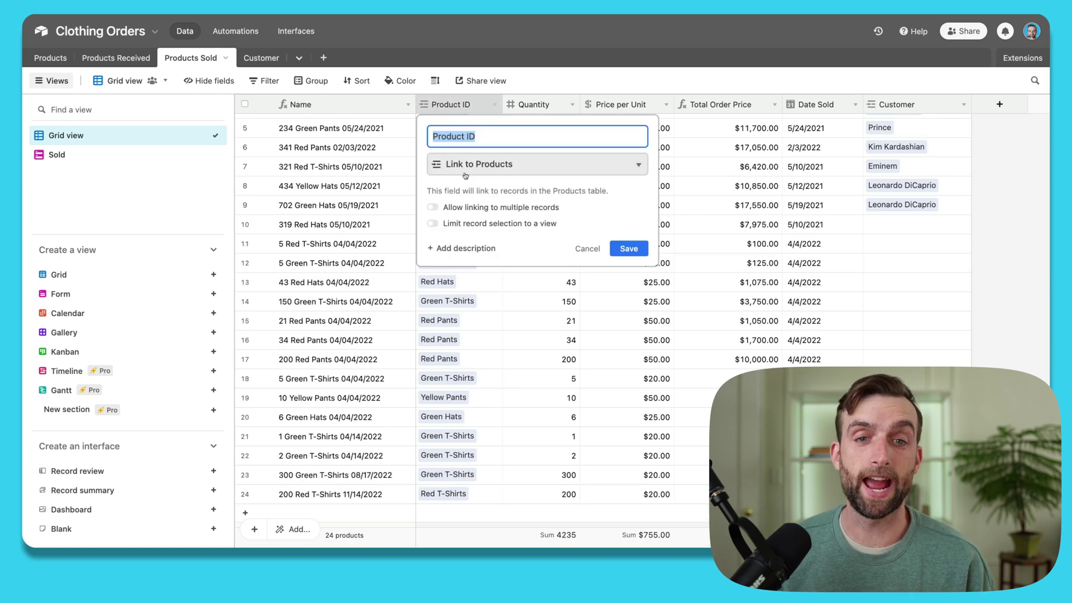
{"action": "left_click", "coordinate": [440, 208]}
{"action": "left_click", "coordinate": [625, 250]}
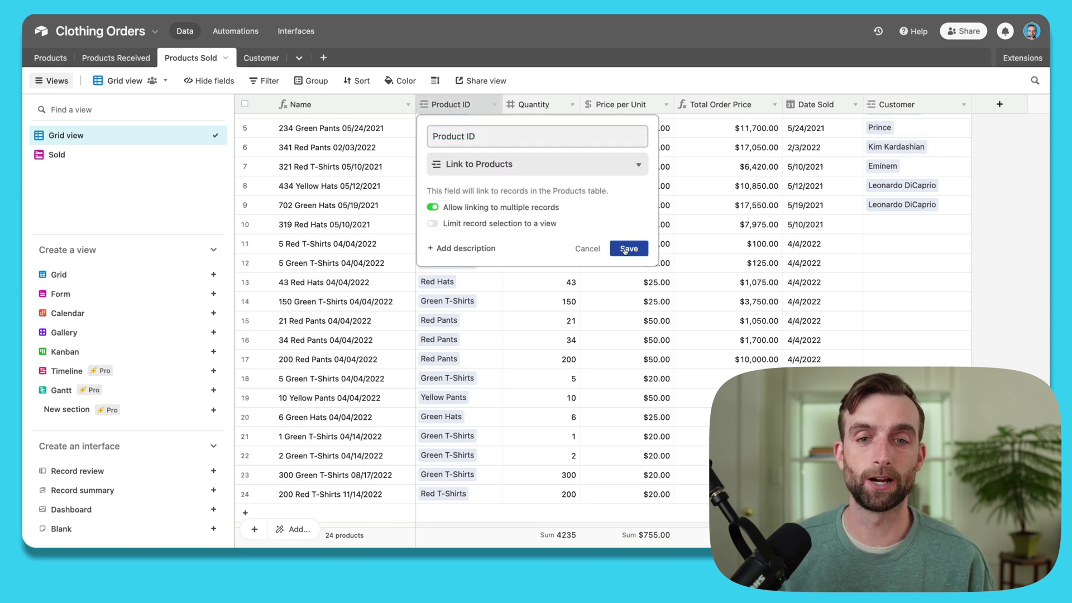
{"action": "left_click", "coordinate": [645, 362]}
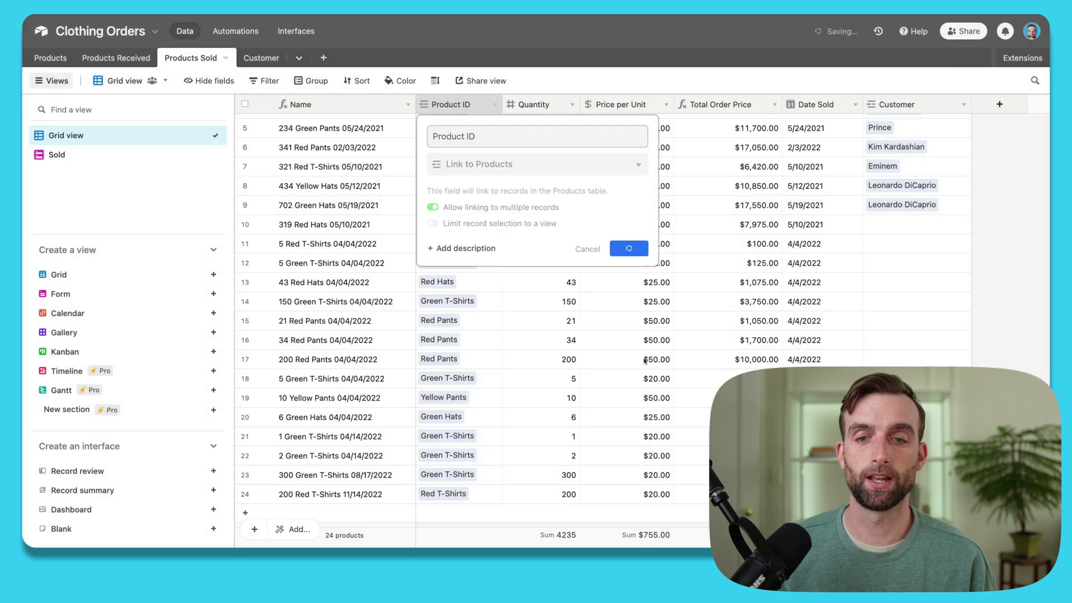
- Link Green T-Shirts as a second product to the row 11 Red T-Shirts sale dated 04/04/2022
{"action": "left_click", "coordinate": [492, 249]}
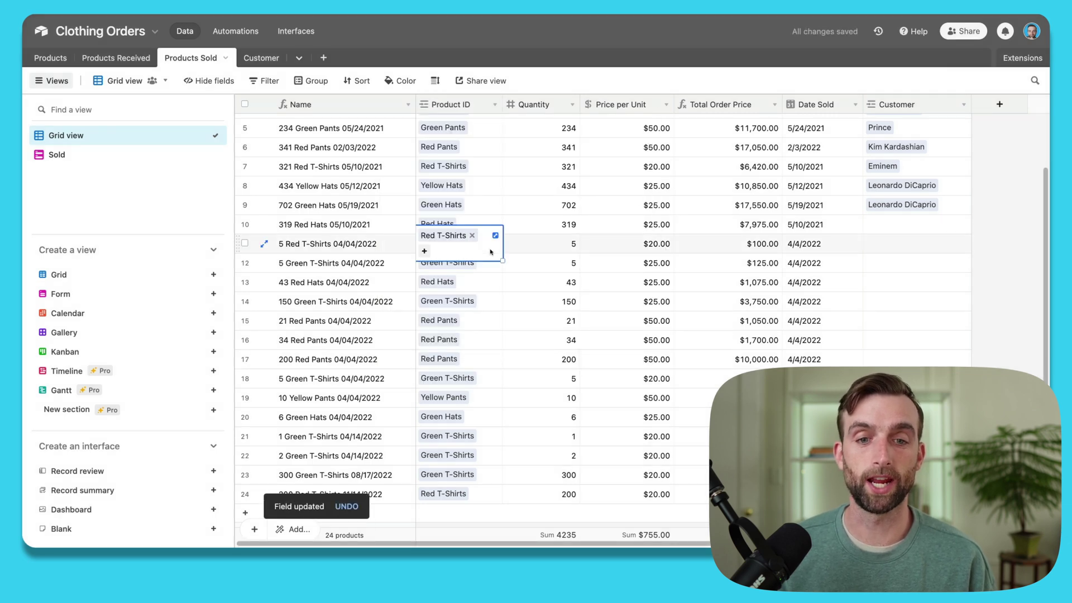
{"action": "left_click", "coordinate": [424, 251]}
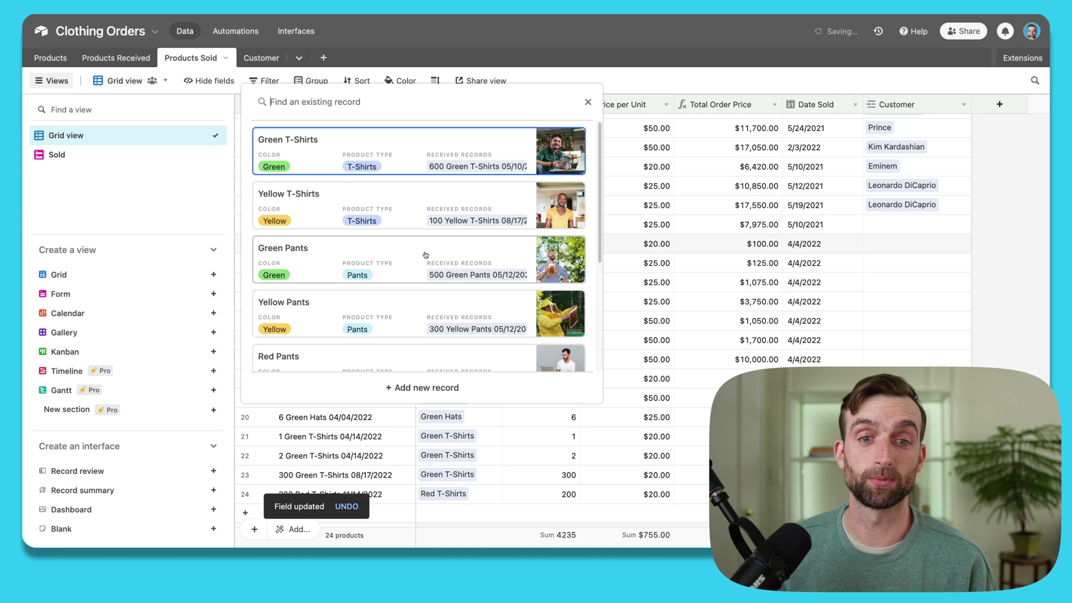
{"action": "left_click", "coordinate": [338, 170]}
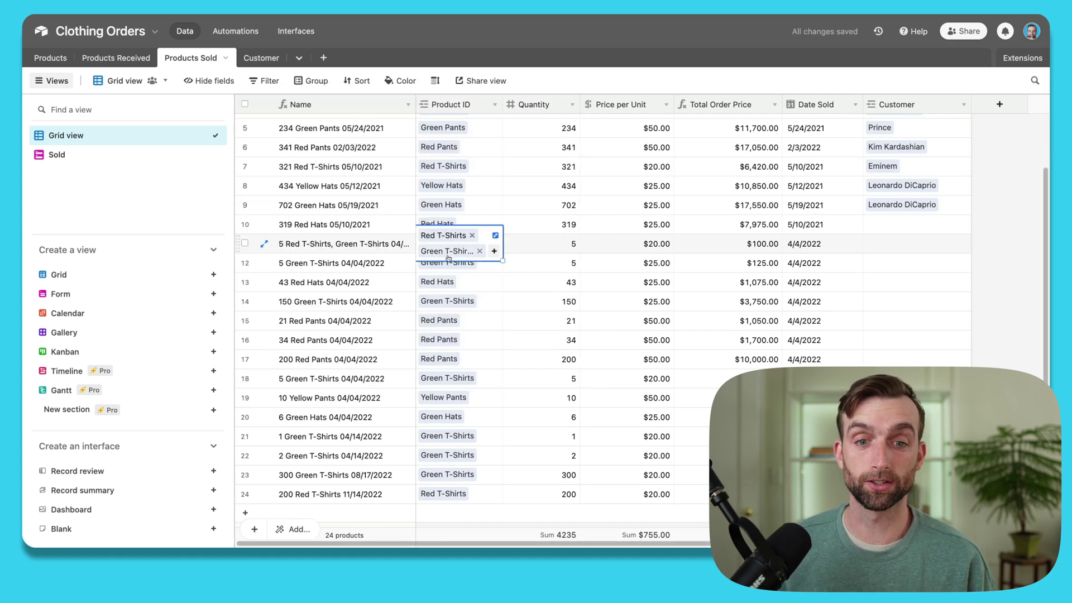
- Examine the total order price, quantity, price per unit and linked products of the sale in row 11
{"action": "left_click", "coordinate": [757, 244]}
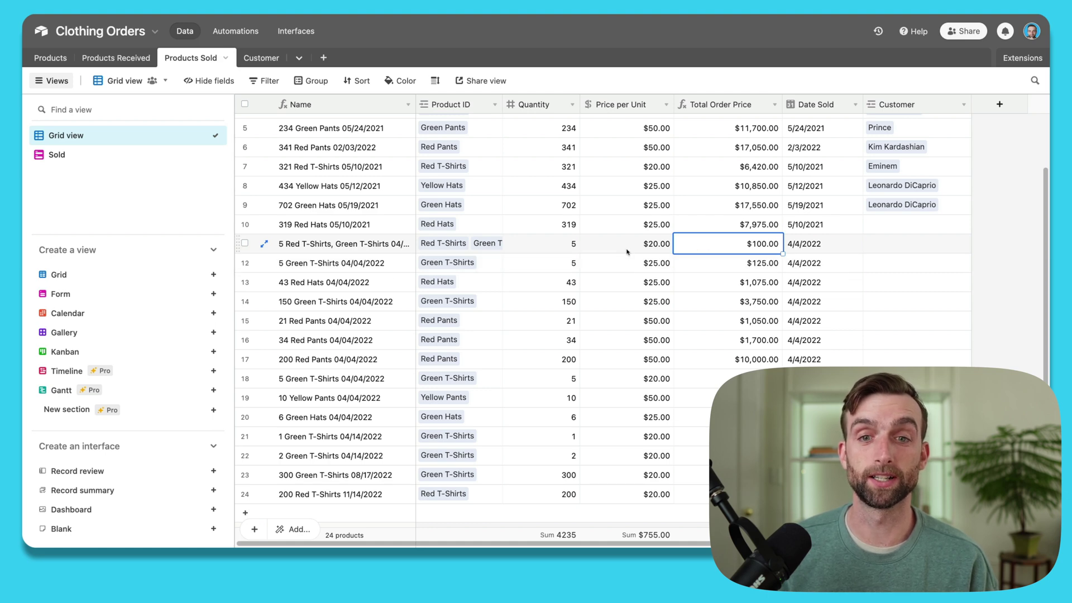
{"action": "left_click", "coordinate": [547, 246]}
{"action": "left_click", "coordinate": [628, 246]}
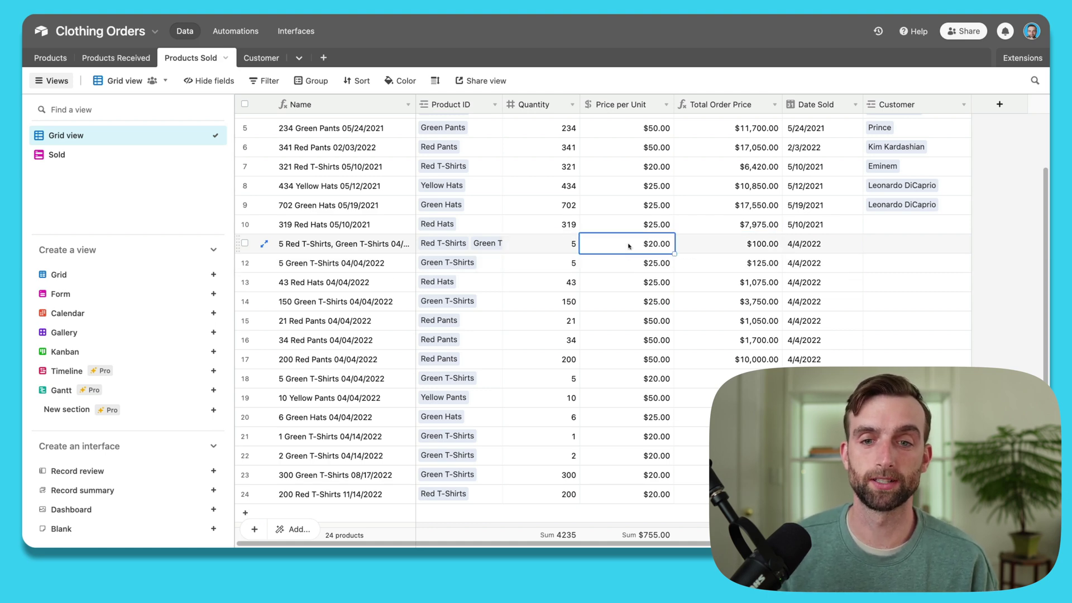
{"action": "left_click", "coordinate": [732, 247]}
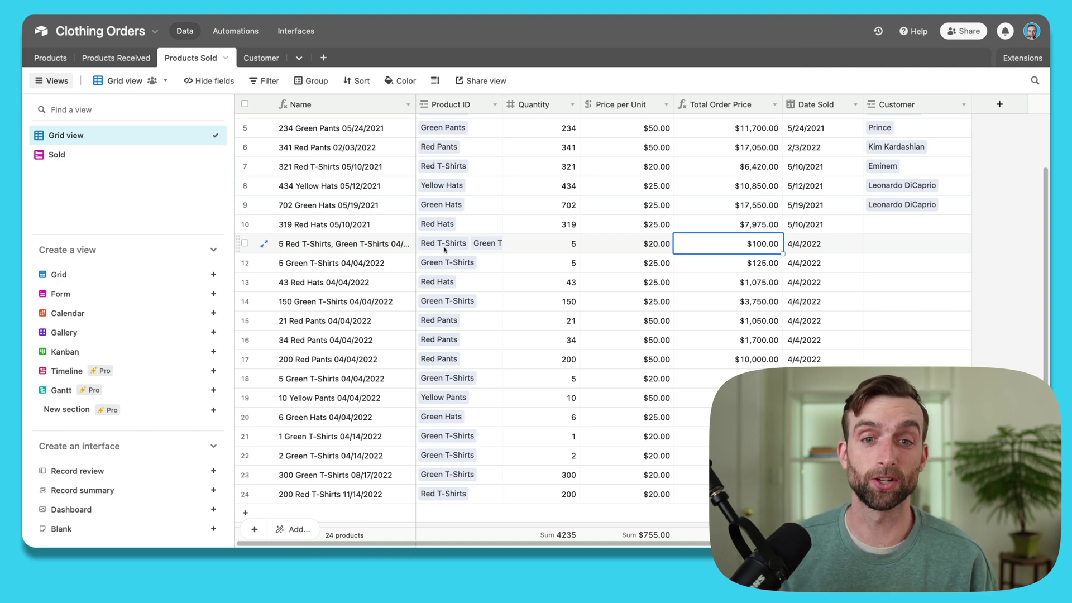
{"action": "left_click", "coordinate": [495, 241]}
{"action": "left_click", "coordinate": [535, 249]}
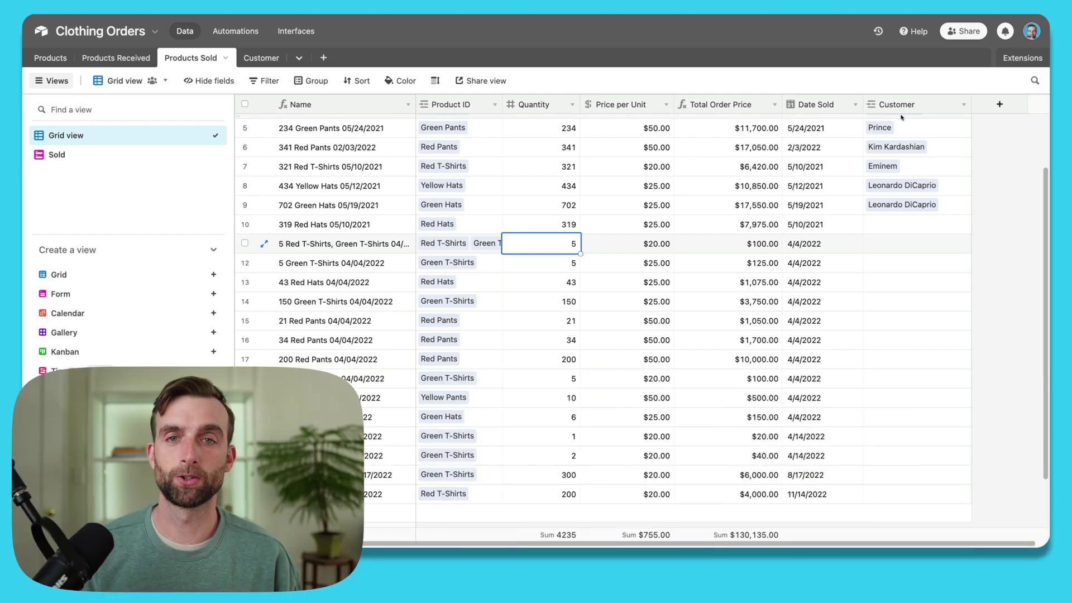
- Delete the Customer field from the Products Sold table, accepting the impact on its dependency
{"action": "right_click", "coordinate": [904, 107]}
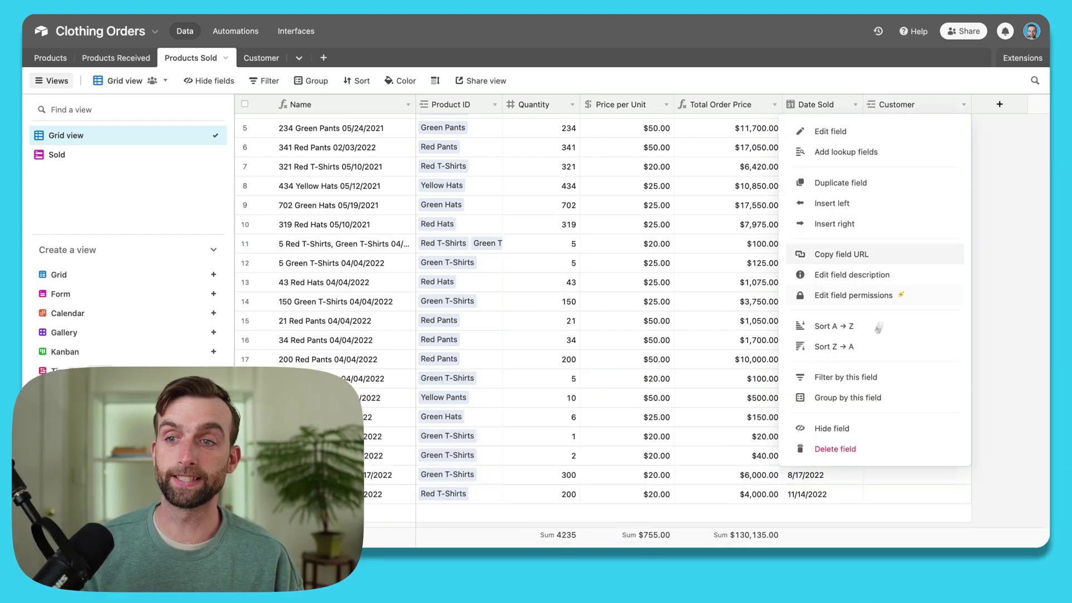
{"action": "left_click", "coordinate": [837, 450]}
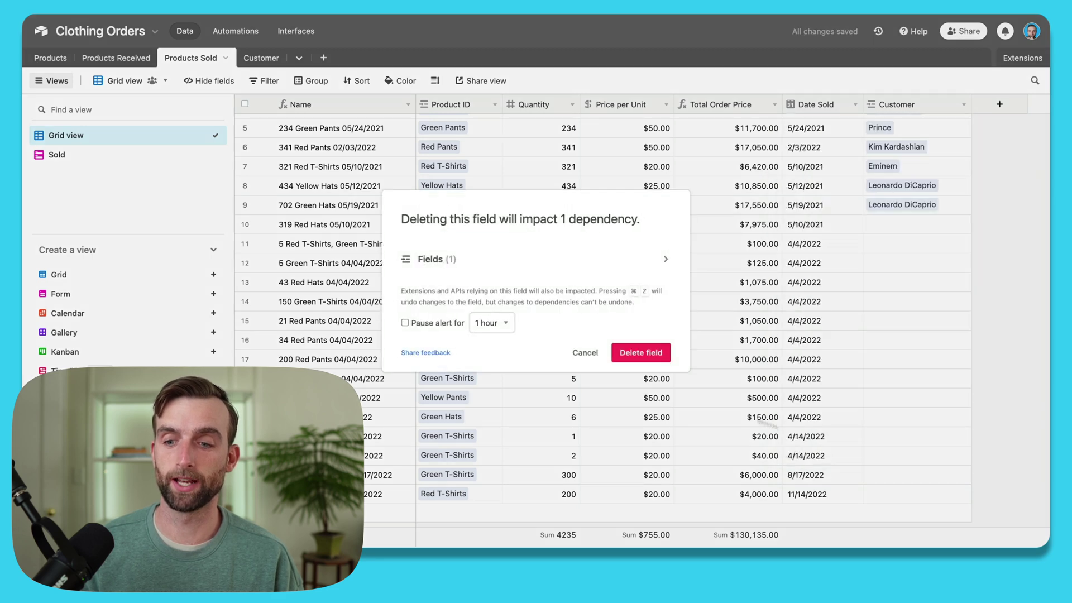
{"action": "left_click", "coordinate": [632, 355]}
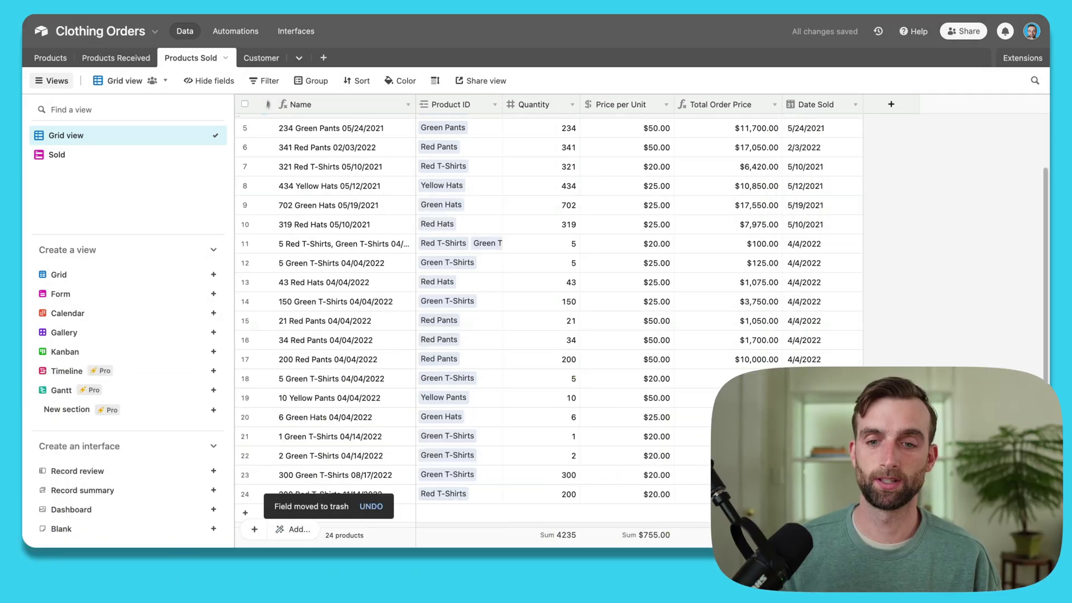
- Delete the leftover Sold text field from the Customer table, accepting the impact on its dependency
{"action": "left_click", "coordinate": [259, 60]}
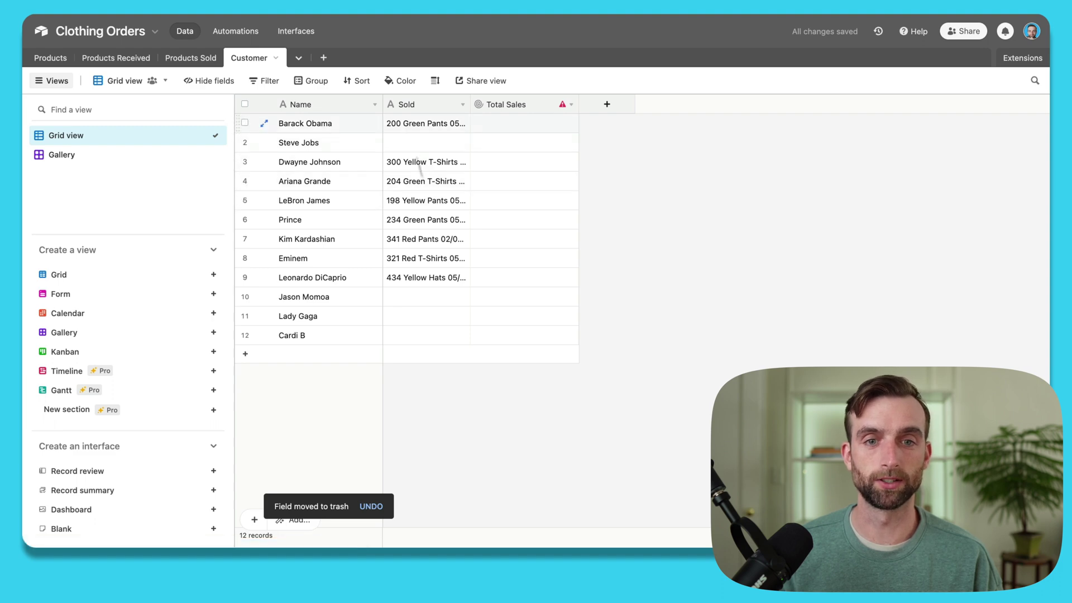
{"action": "right_click", "coordinate": [424, 106]}
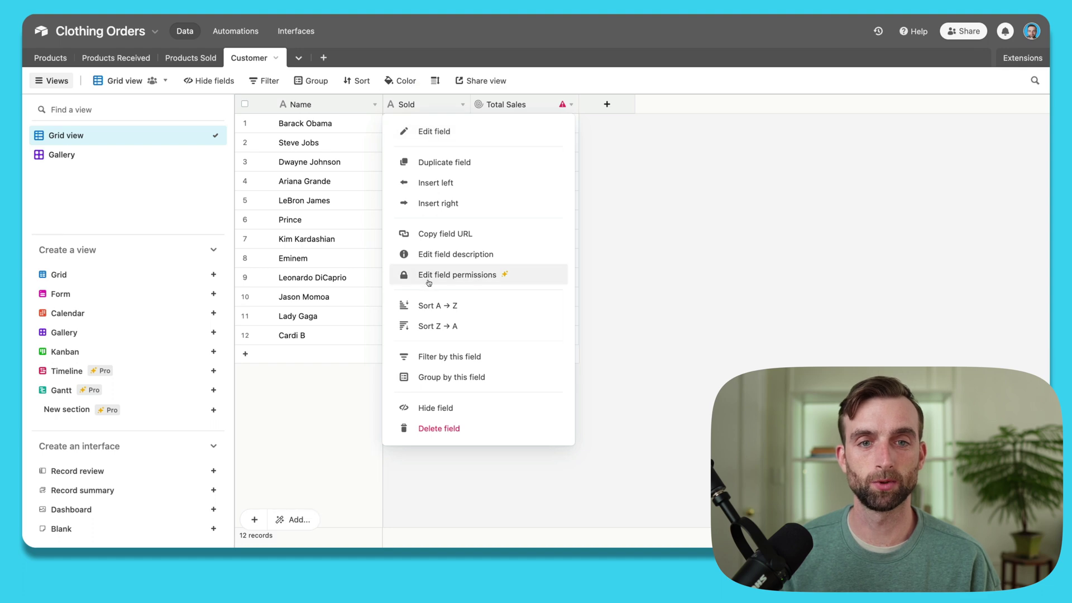
{"action": "left_click", "coordinate": [439, 428]}
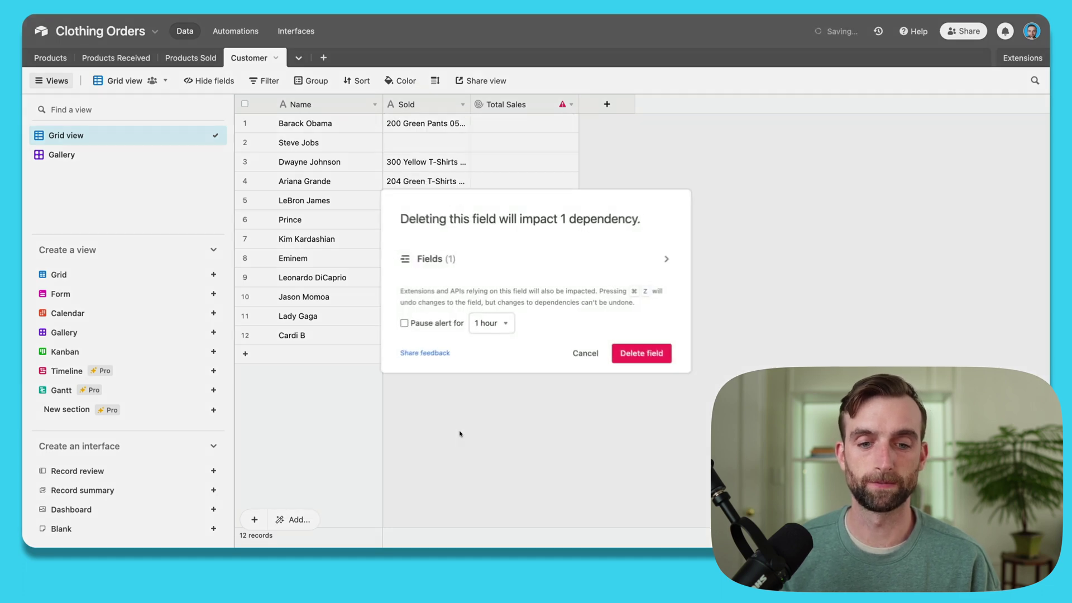
{"action": "left_click", "coordinate": [634, 359]}
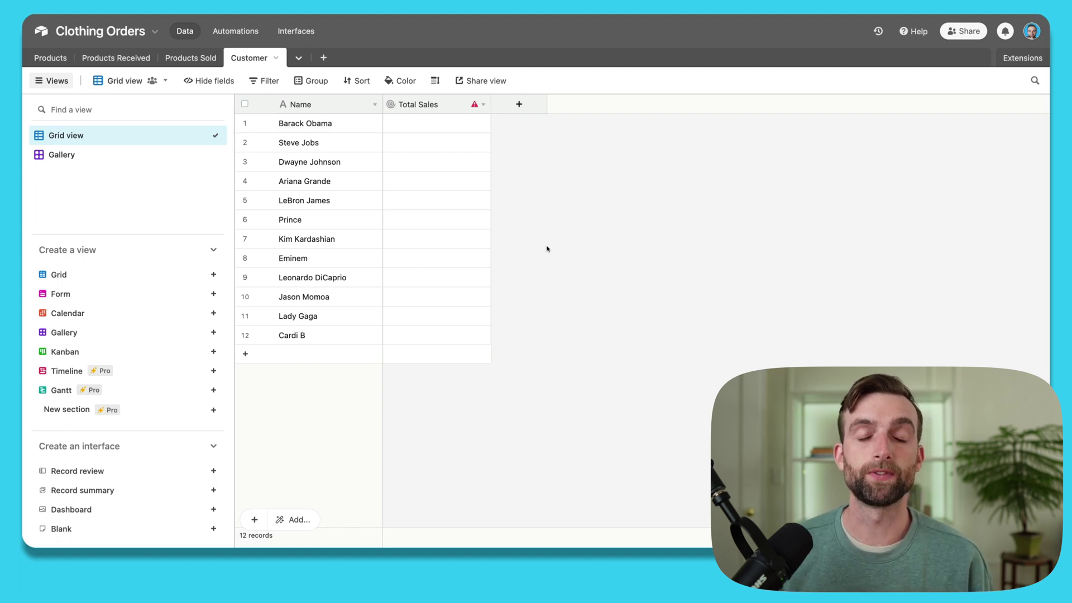
- Create an empty table named Orders, with each record called Order
{"action": "left_click", "coordinate": [324, 58]}
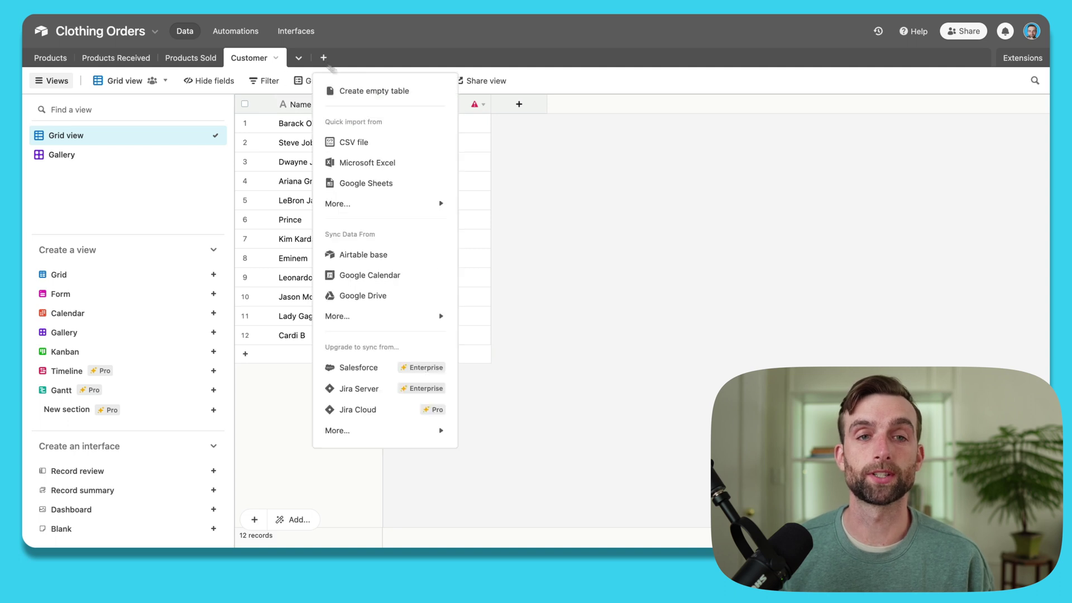
{"action": "left_click", "coordinate": [362, 91]}
{"action": "type", "text": "Or"}
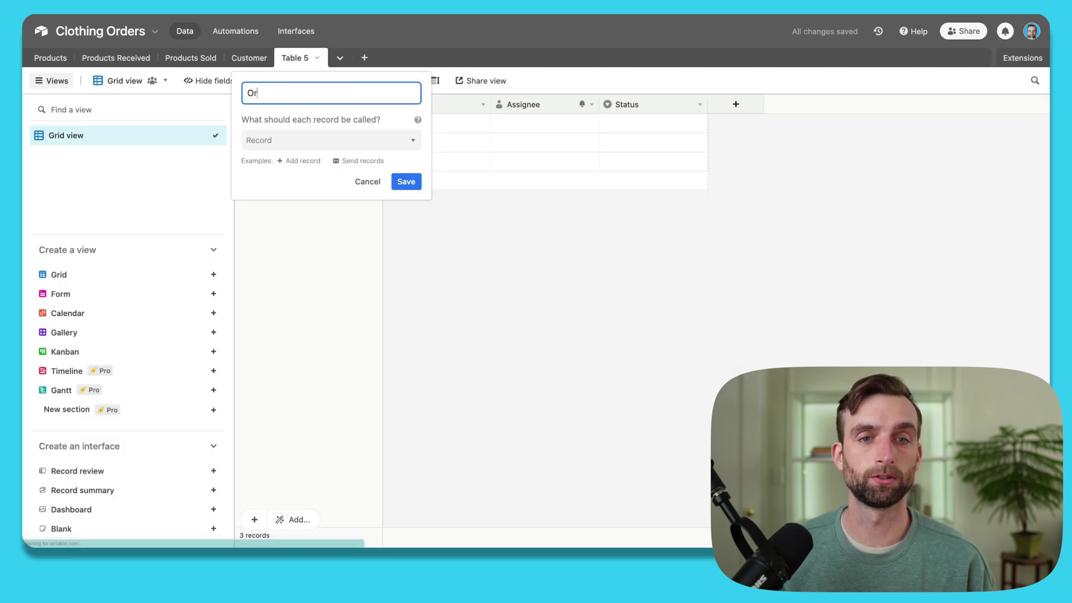
{"action": "type", "text": "ders"}
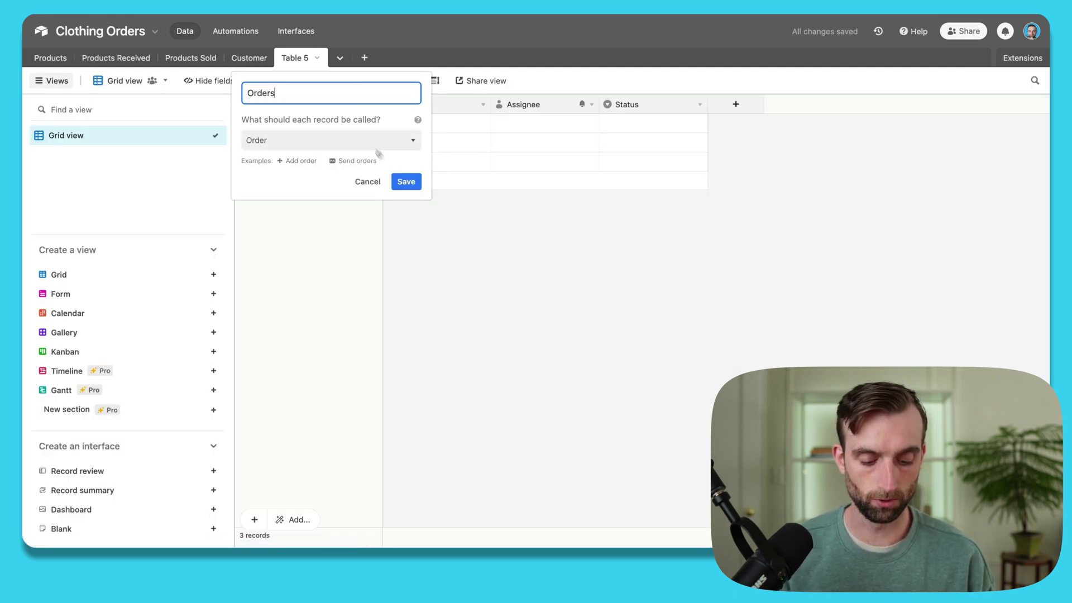
{"action": "left_click", "coordinate": [406, 181]}
- Delete every default field except Name from the Orders table, including Assignee and Status
{"action": "left_click", "coordinate": [483, 105]}
{"action": "left_click", "coordinate": [439, 429]}
{"action": "left_click", "coordinate": [483, 104]}
{"action": "left_click", "coordinate": [439, 429]}
{"action": "left_click", "coordinate": [484, 104]}
{"action": "left_click", "coordinate": [437, 482]}
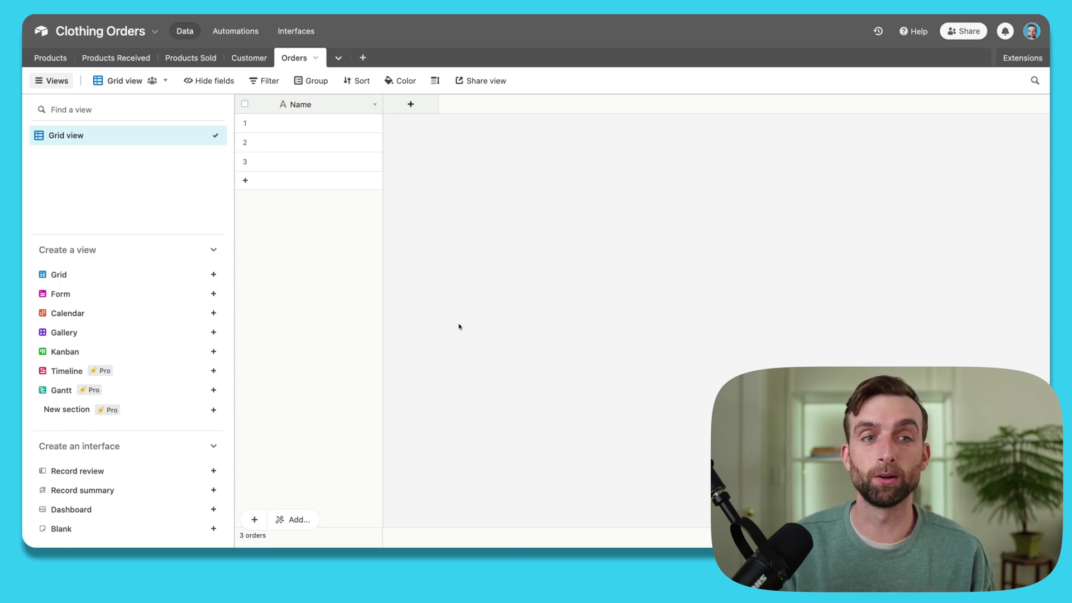
- Look over the Products Sold table's records and return to the Orders table
{"action": "left_click", "coordinate": [201, 59]}
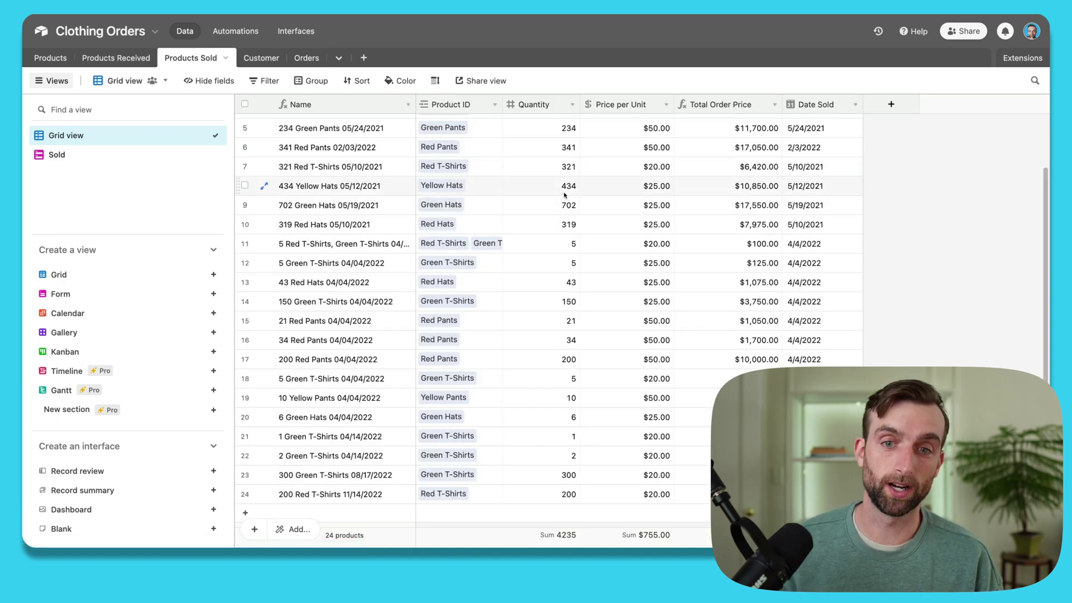
{"action": "left_click", "coordinate": [307, 59]}
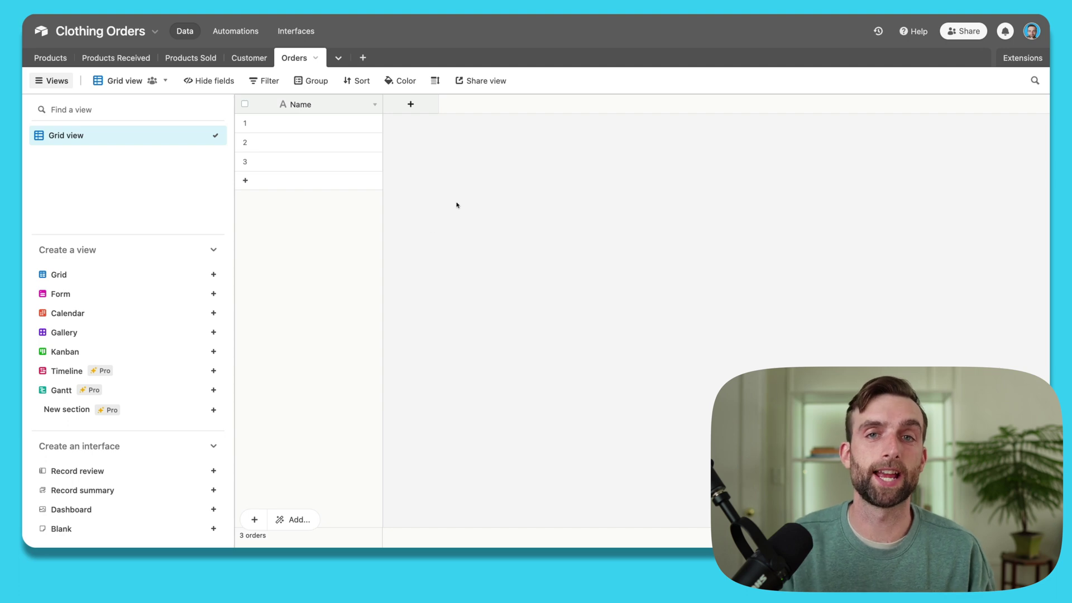
- Add a field named Autonumber of type Autonumber to the Orders table and narrow its column slightly
{"action": "left_click", "coordinate": [411, 104]}
{"action": "type", "text": "Autonumbers"}
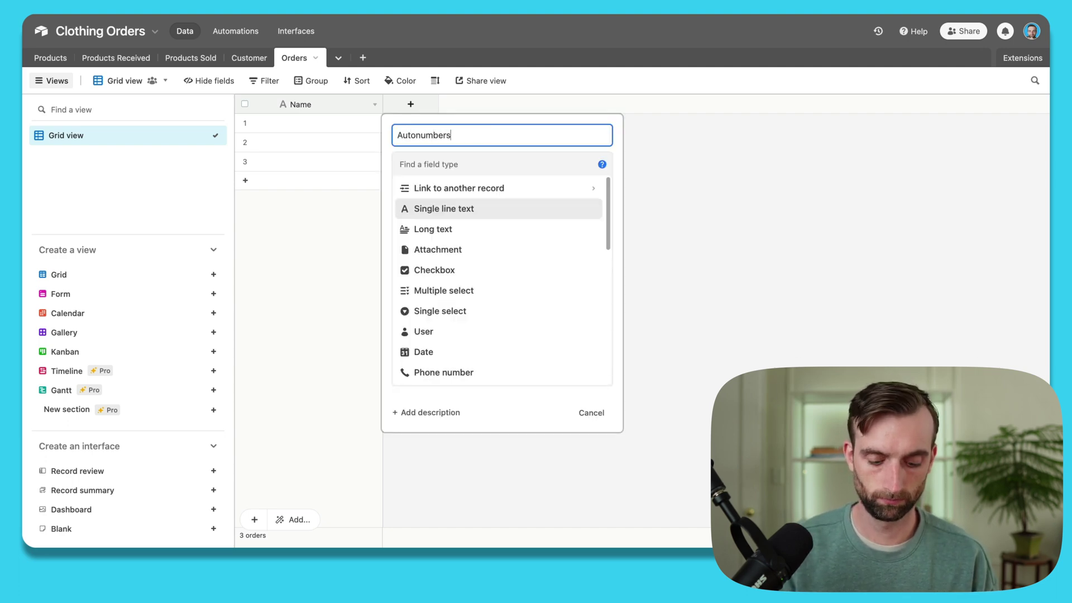
{"action": "left_click", "coordinate": [435, 168]}
{"action": "type", "text": "au"}
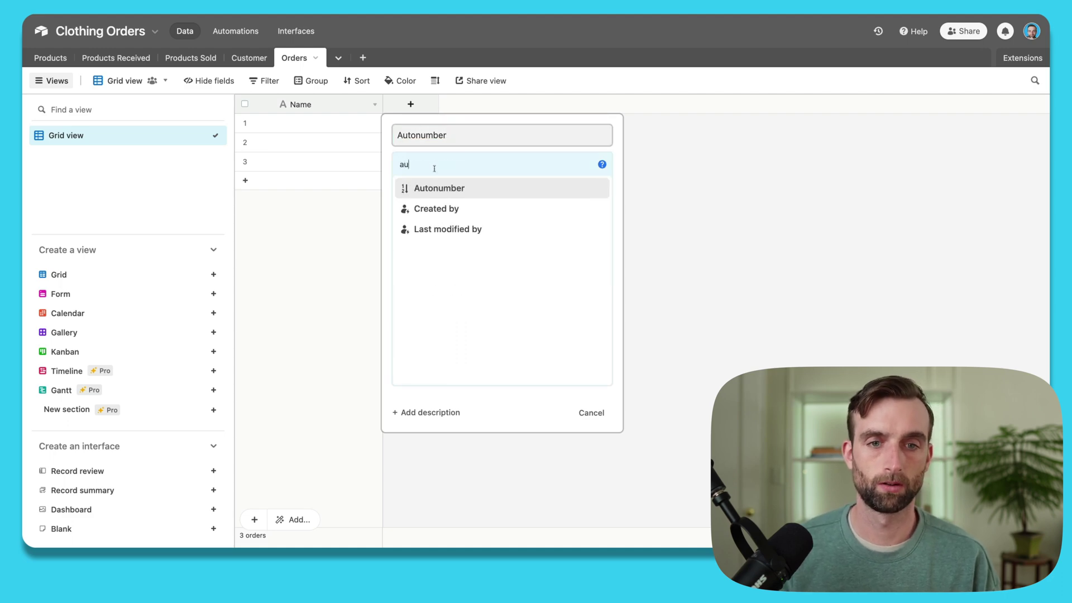
{"action": "left_click", "coordinate": [456, 190]}
{"action": "left_click", "coordinate": [596, 222]}
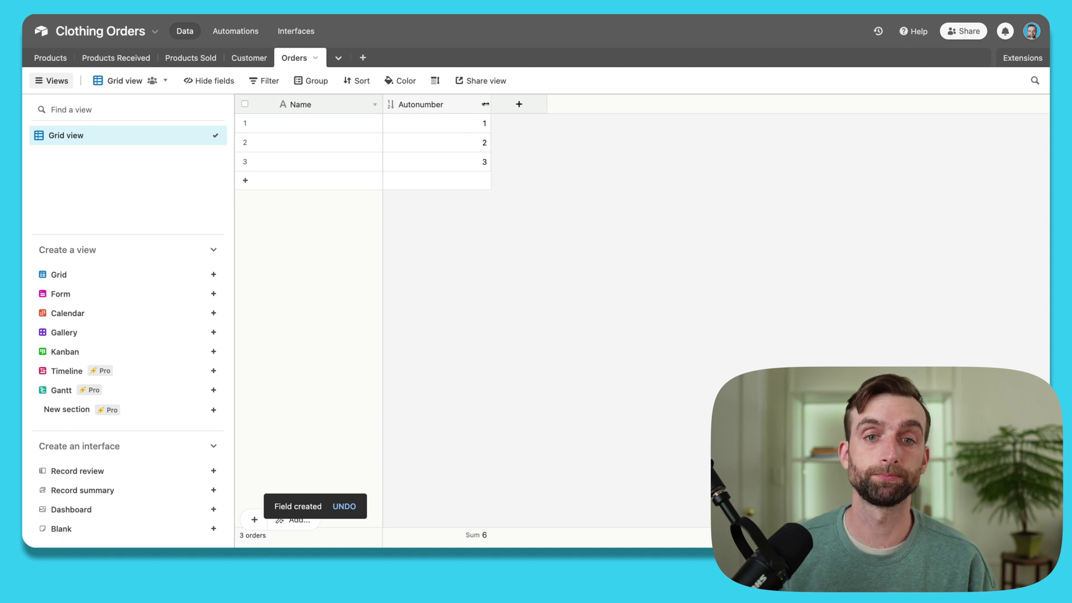
{"action": "left_click_drag", "start_coordinate": [488, 102], "coordinate": [470, 106]}
- Rename the Orders table's primary Name field to Order Number and change its type to Formula
{"action": "double_click", "coordinate": [353, 105]}
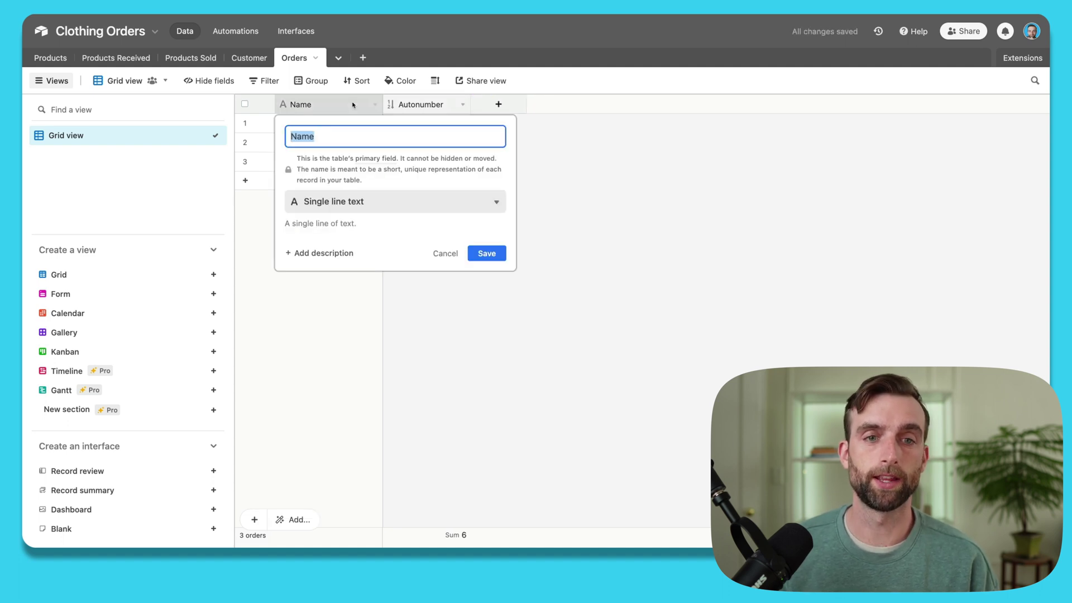
{"action": "type", "text": "Order Number"}
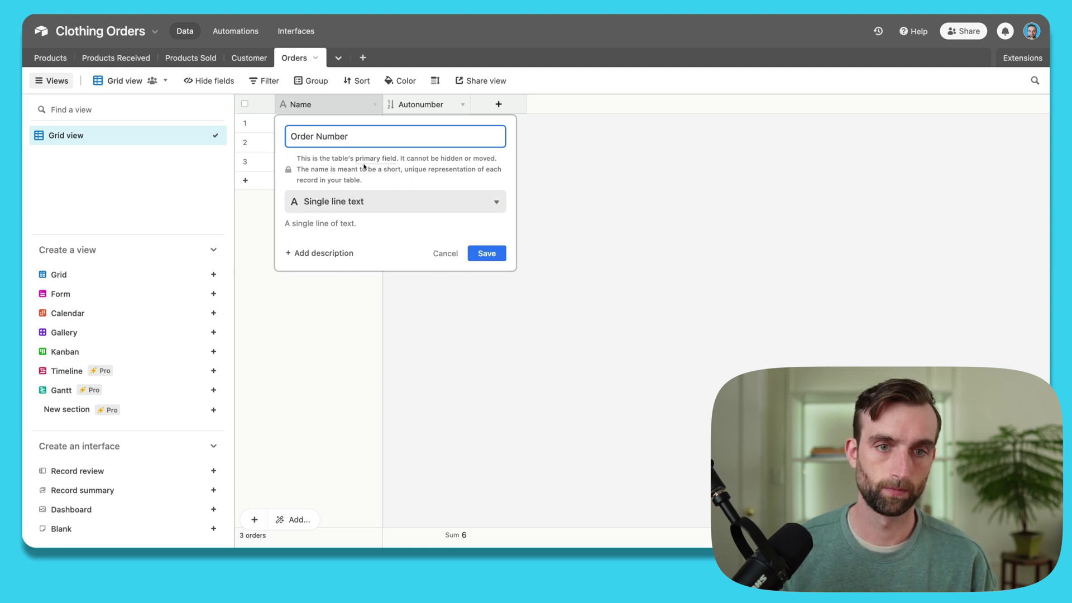
{"action": "left_click", "coordinate": [373, 199]}
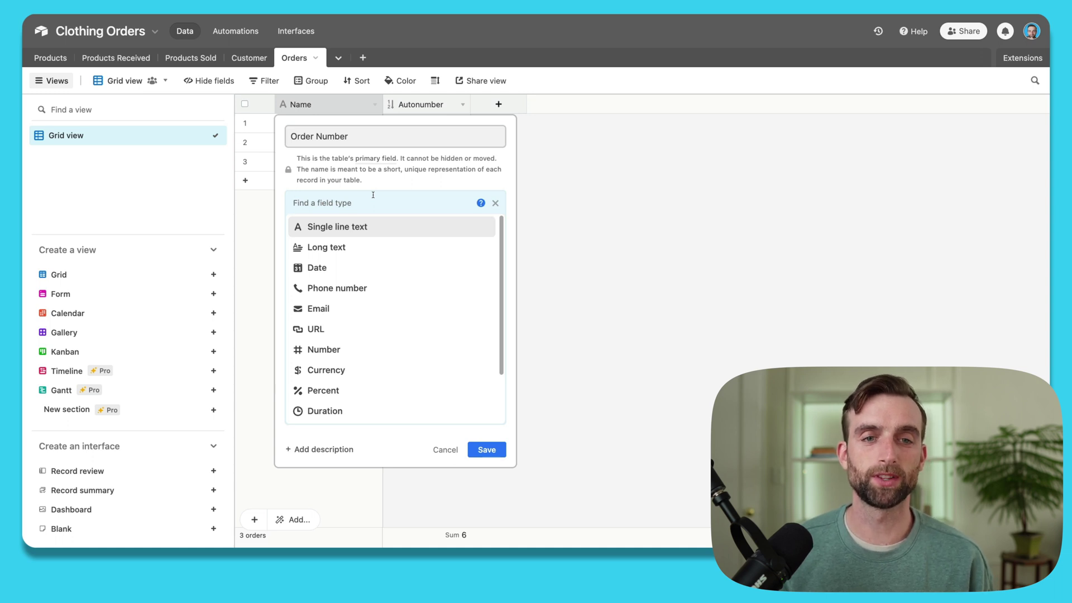
{"action": "type", "text": "form"}
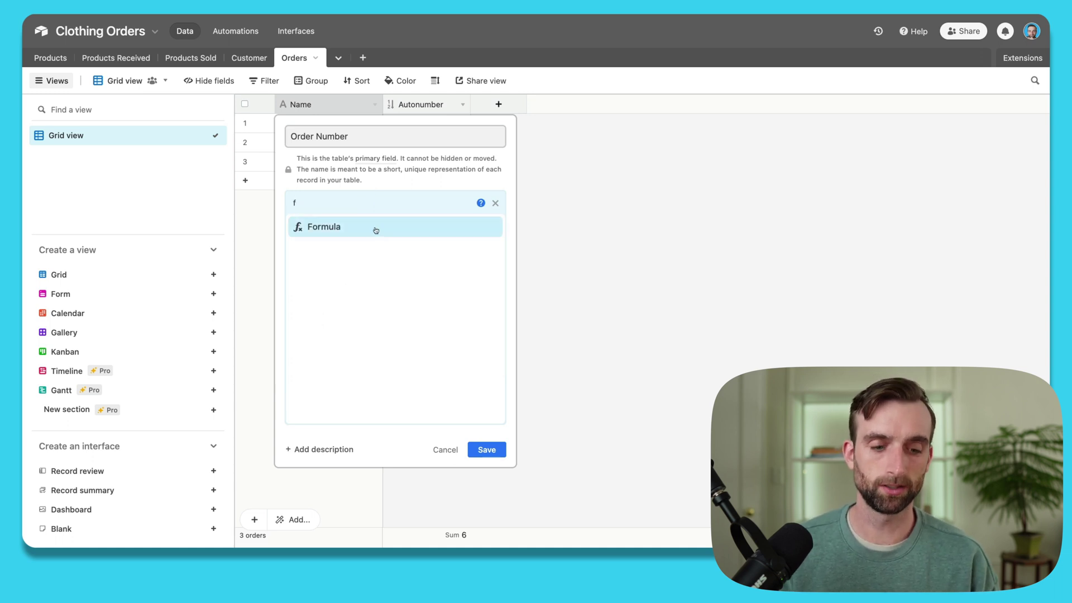
{"action": "left_click", "coordinate": [375, 230]}
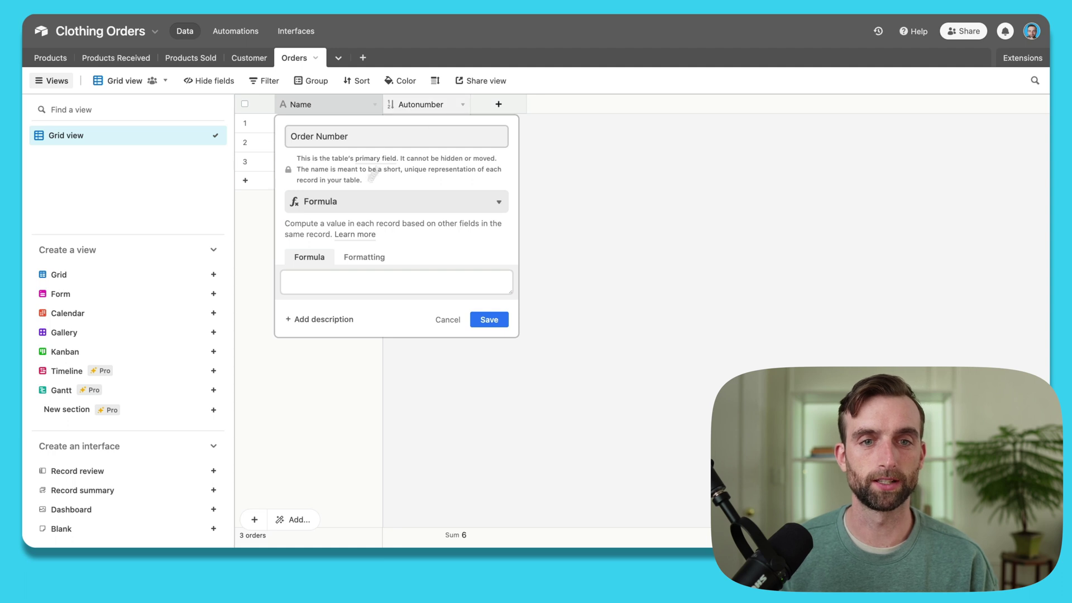
- Set the Order Number formula to REPT(0,6-LEN(CONCATENATE(Autonumber))) & Autonumber, save it, and narrow the column slightly
{"action": "left_click", "coordinate": [347, 279]}
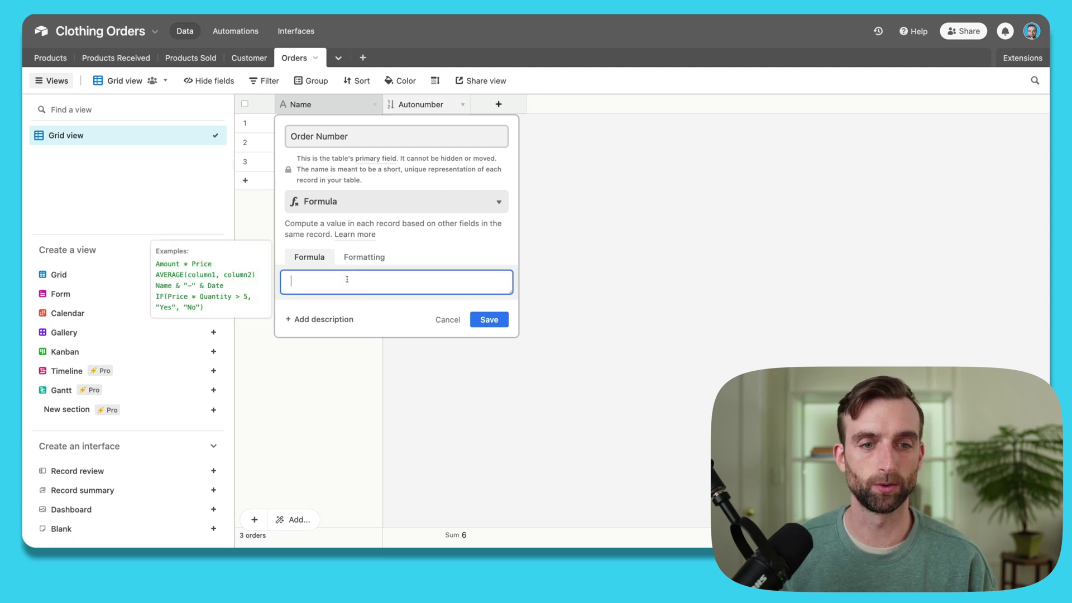
{"action": "type", "text": "REPT(0,6-LEN(CONCATENATE(Autonumber))) & Autonumber"}
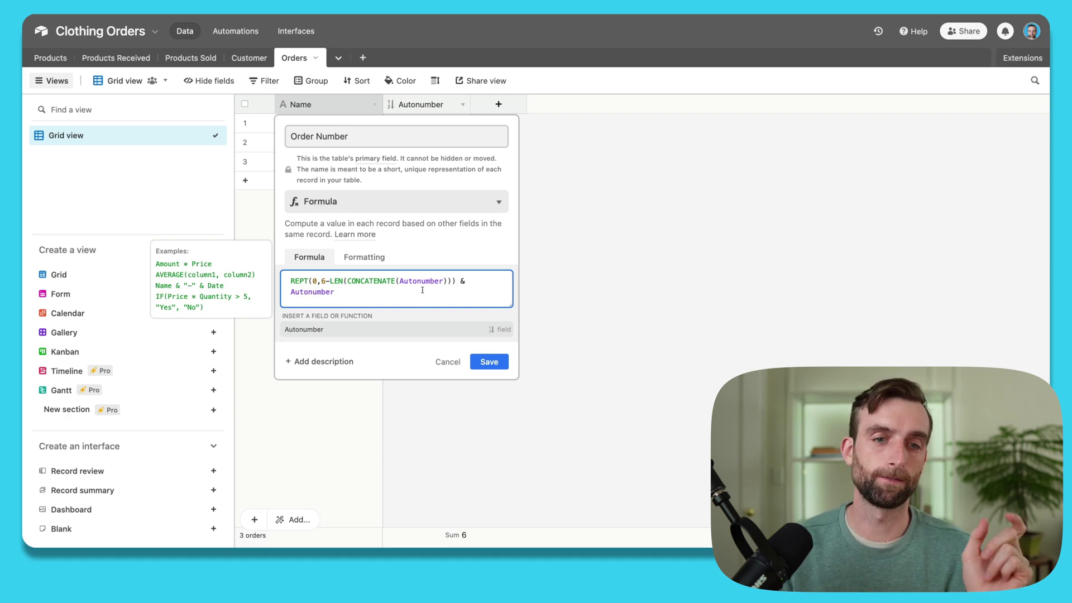
{"action": "left_click", "coordinate": [485, 361]}
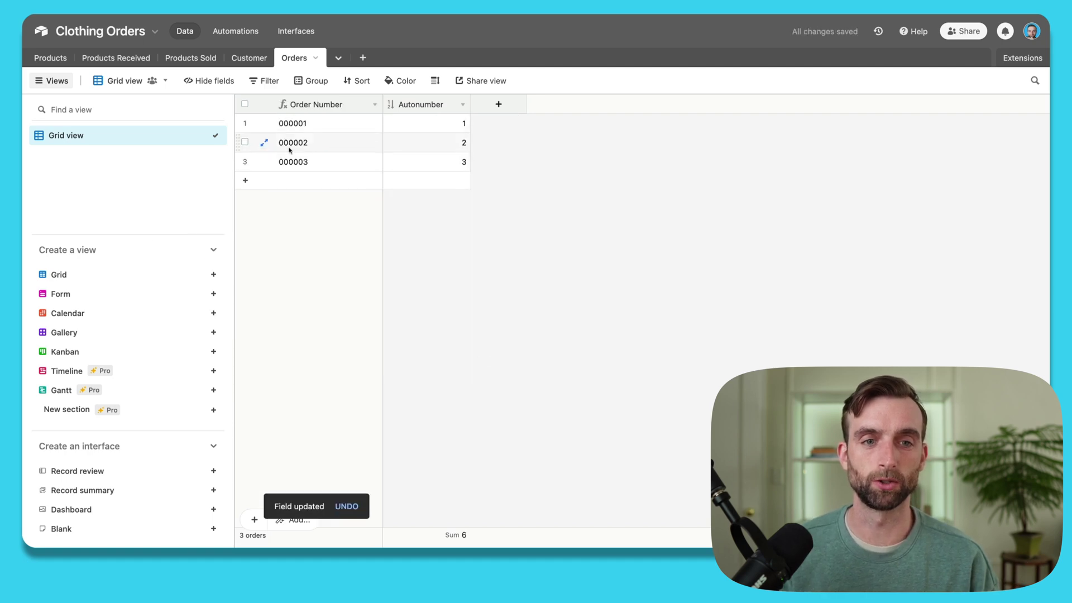
{"action": "left_click_drag", "start_coordinate": [383, 104], "coordinate": [369, 105]}
- Add a Created time field to the Orders table that shows only the date, without the time
{"action": "left_click", "coordinate": [486, 105]}
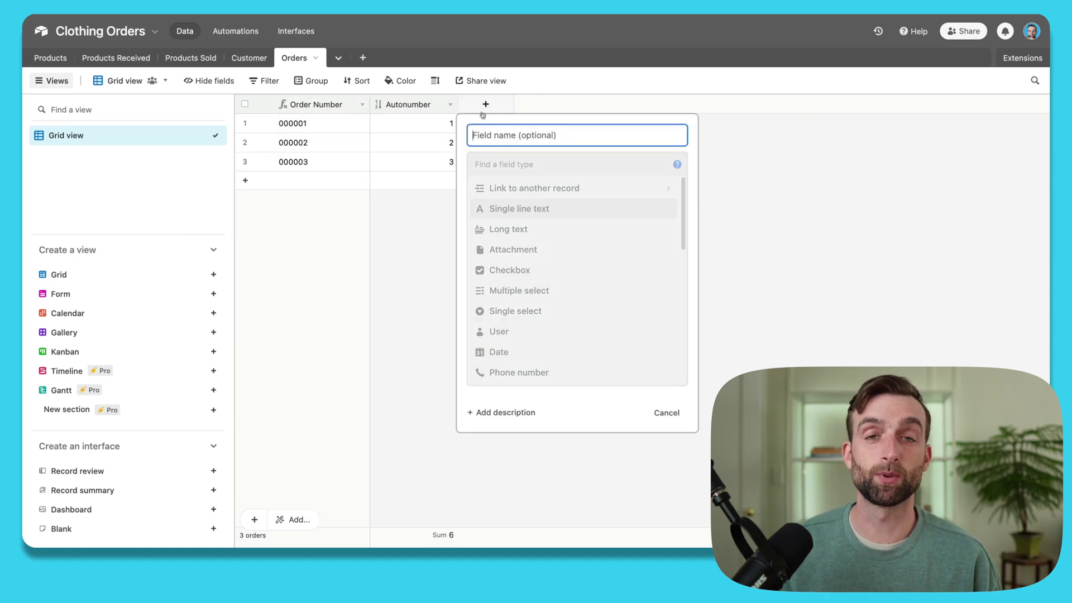
{"action": "type", "text": "cre"}
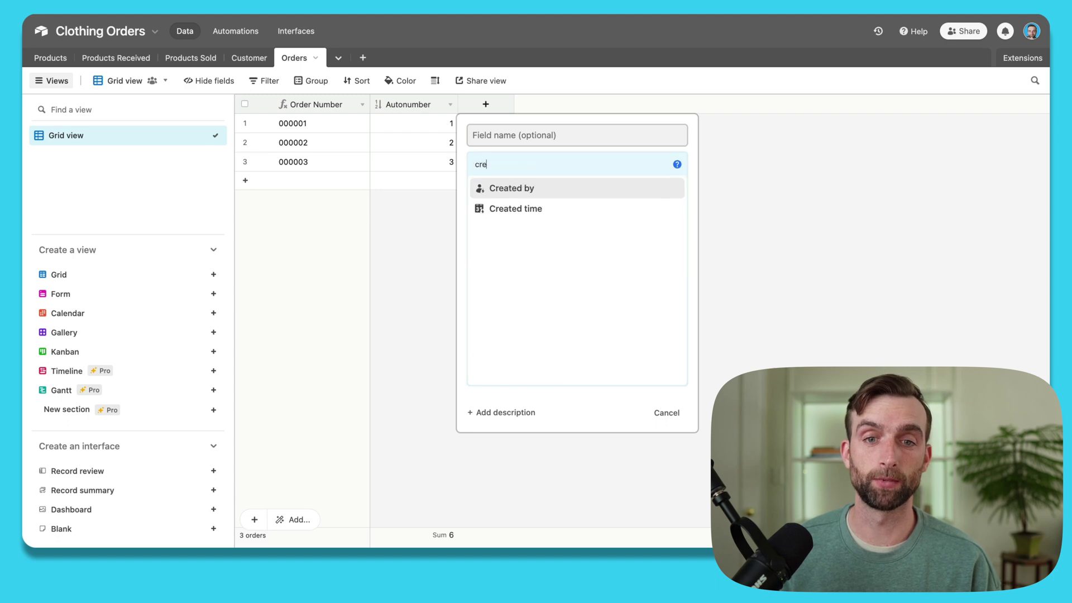
{"action": "left_click", "coordinate": [524, 206]}
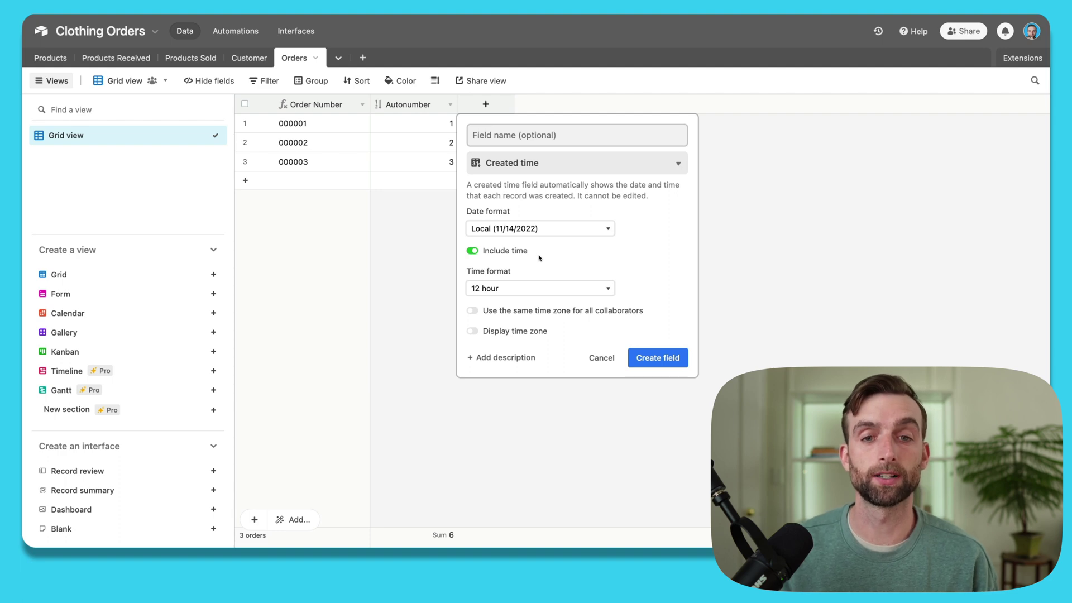
{"action": "left_click", "coordinate": [472, 251]}
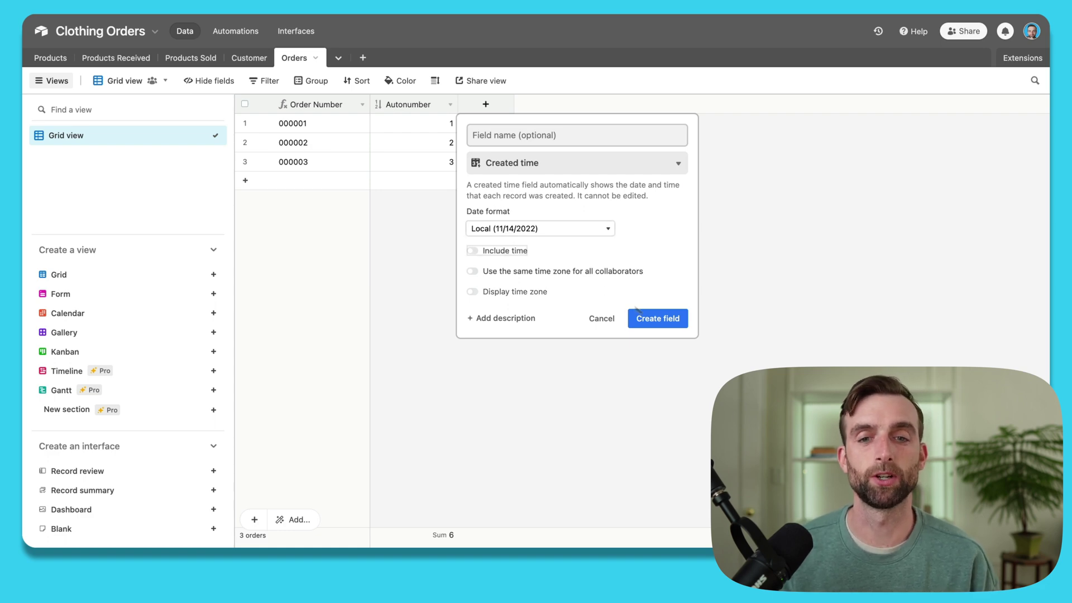
{"action": "left_click", "coordinate": [654, 322]}
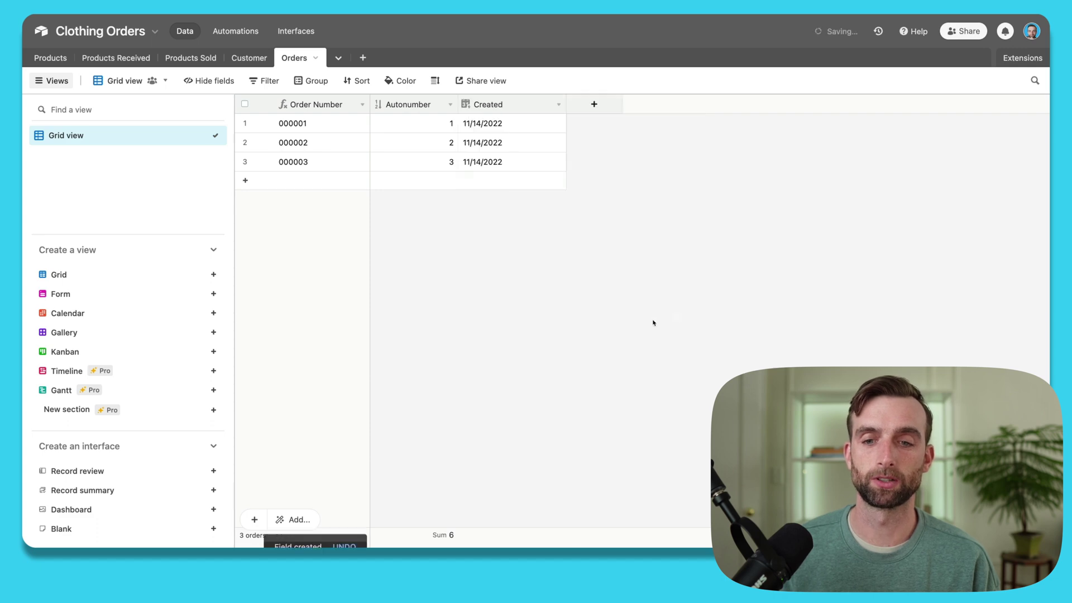
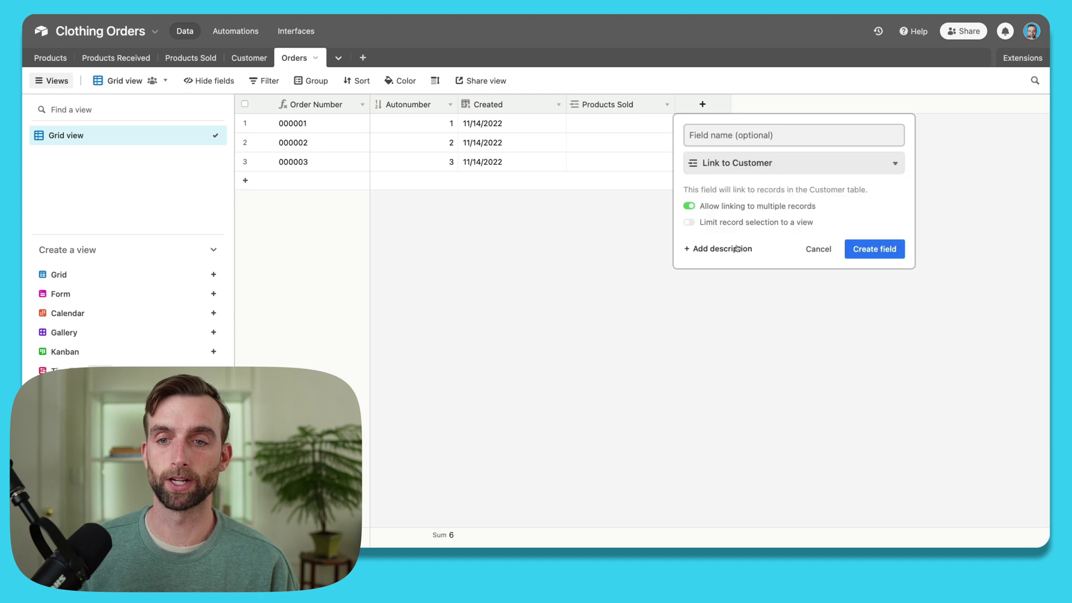
- Create the field linking orders to the Customer table and check the Products Sold field's linking settings without changing them
{"action": "left_click", "coordinate": [860, 247]}
{"action": "double_click", "coordinate": [619, 106]}
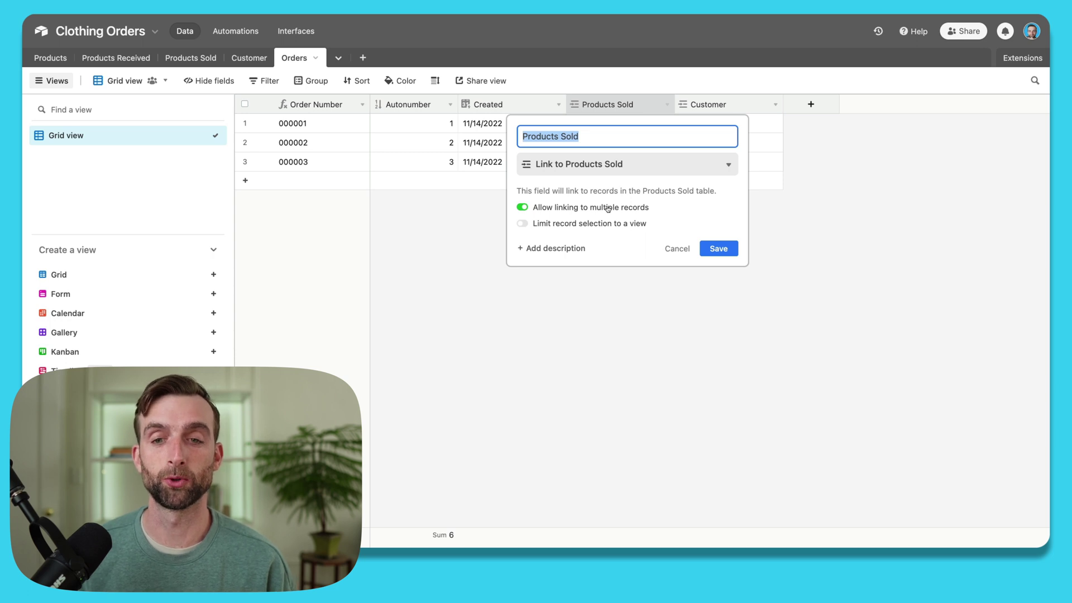
{"action": "left_click", "coordinate": [677, 249]}
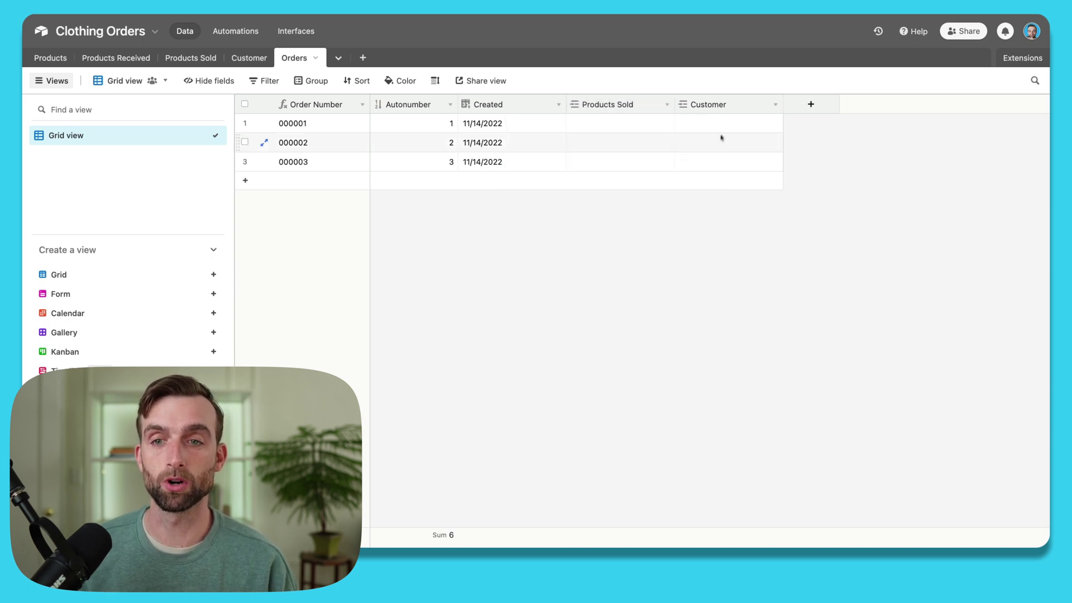
- Restrict the Customer field in the Orders table to a single linked record and confirm the change
{"action": "double_click", "coordinate": [736, 106]}
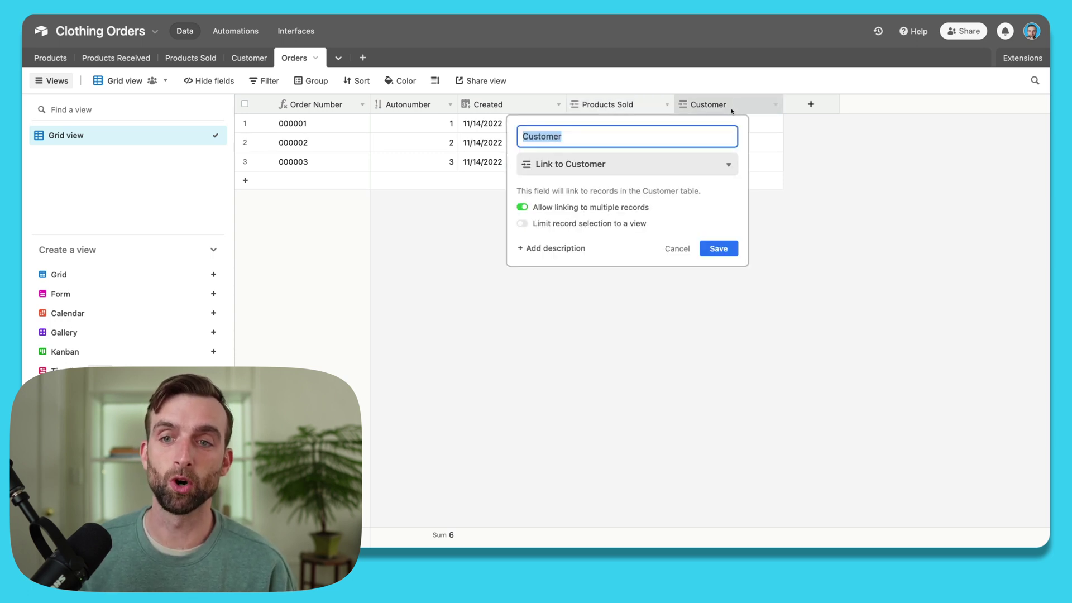
{"action": "left_click", "coordinate": [557, 208]}
{"action": "left_click", "coordinate": [735, 248]}
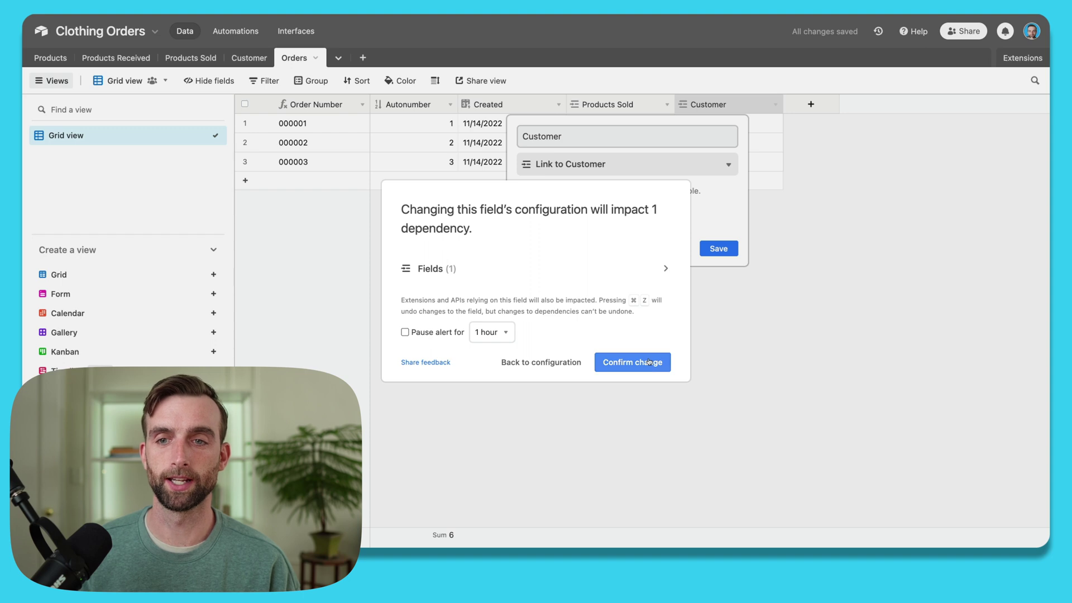
{"action": "left_click", "coordinate": [649, 362]}
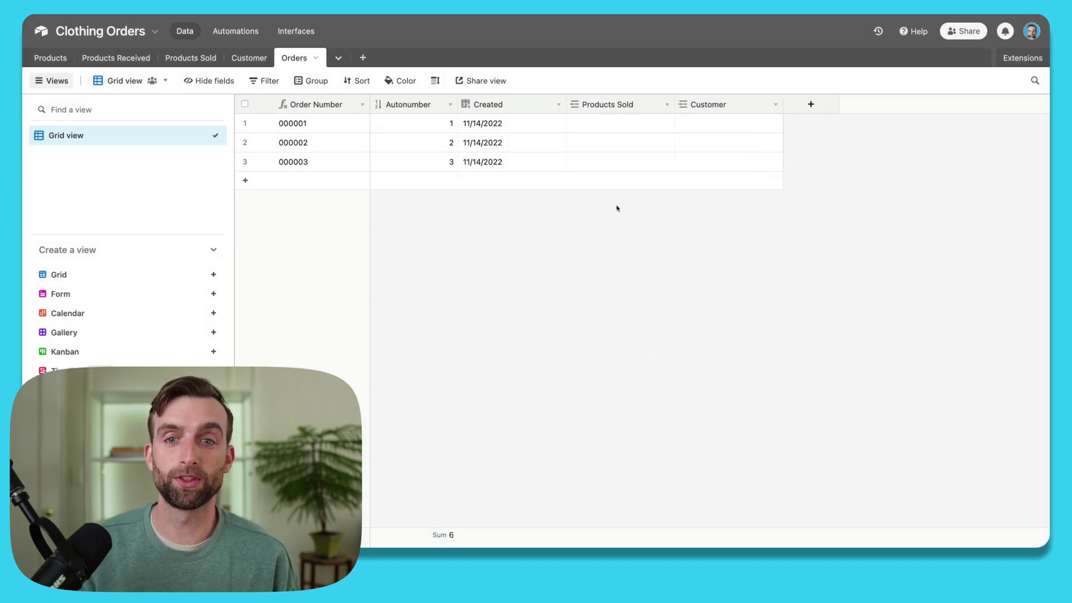
- Start a new field named Total Price in the Orders table with the Rollup type
{"action": "left_click", "coordinate": [811, 104]}
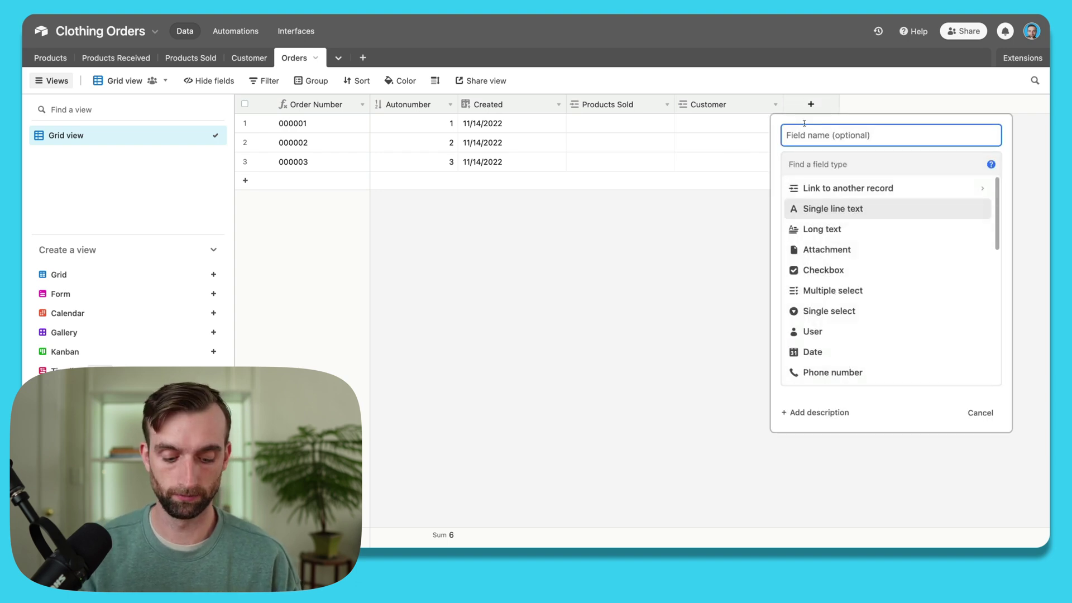
{"action": "type", "text": "Total P"}
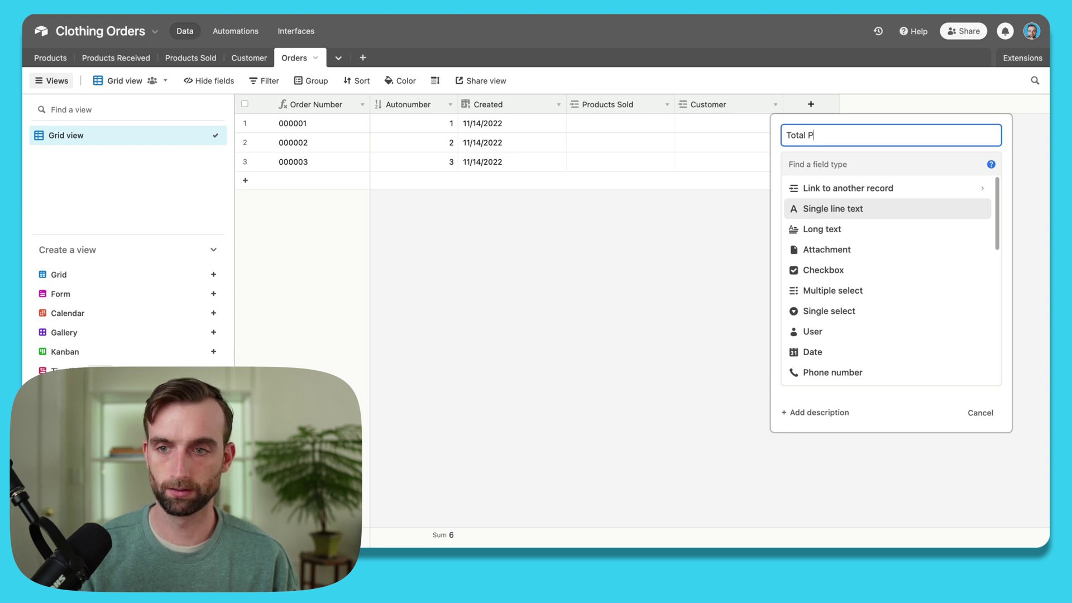
{"action": "type", "text": "rice"}
{"action": "key", "text": "Tab"}
{"action": "type", "text": "rol"}
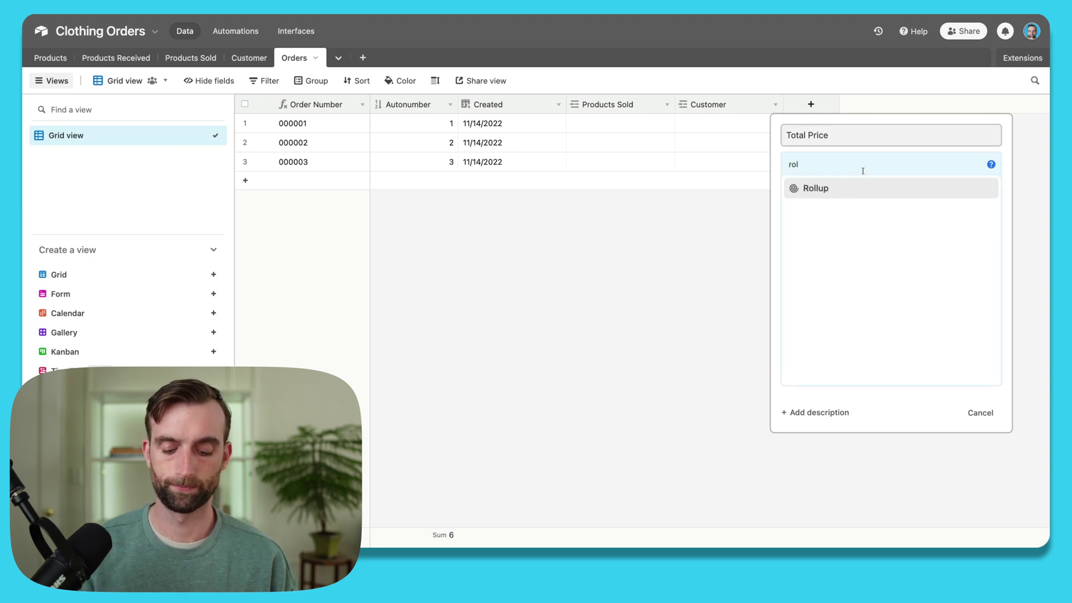
{"action": "left_click", "coordinate": [866, 191]}
- Configure Total Price to roll up Total Order Price from Products Sold with SUM(values), and create the field
{"action": "left_click", "coordinate": [852, 256]}
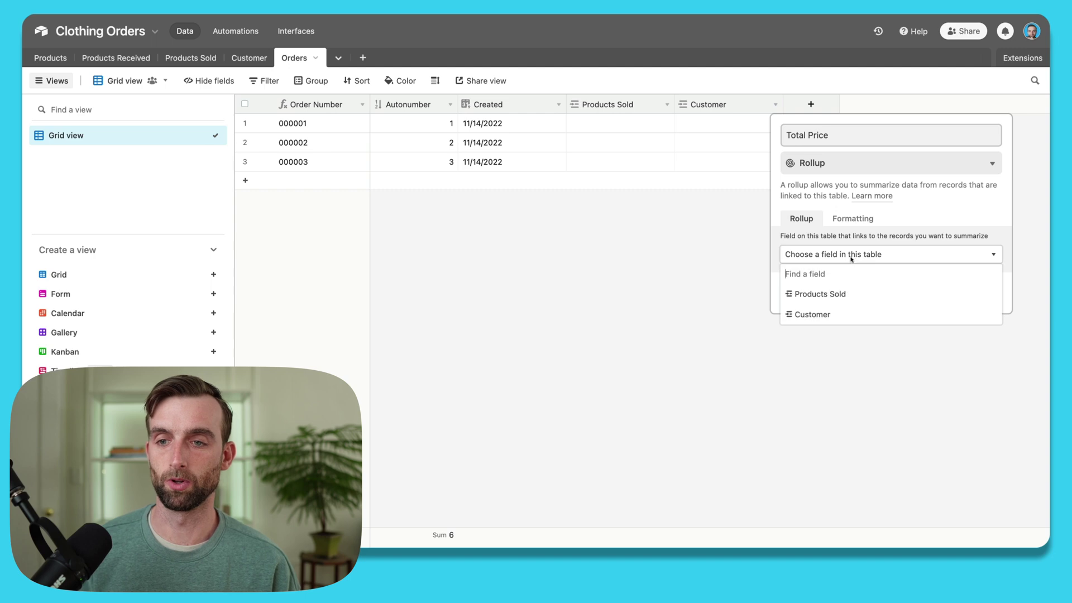
{"action": "left_click", "coordinate": [838, 294]}
{"action": "left_click", "coordinate": [835, 290]}
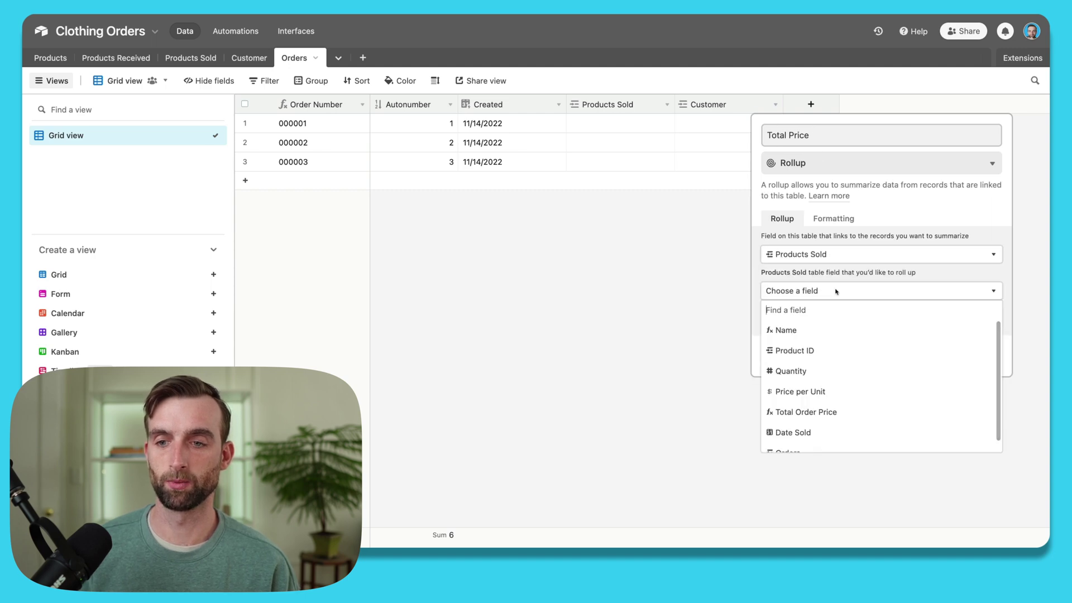
{"action": "left_click", "coordinate": [852, 413]}
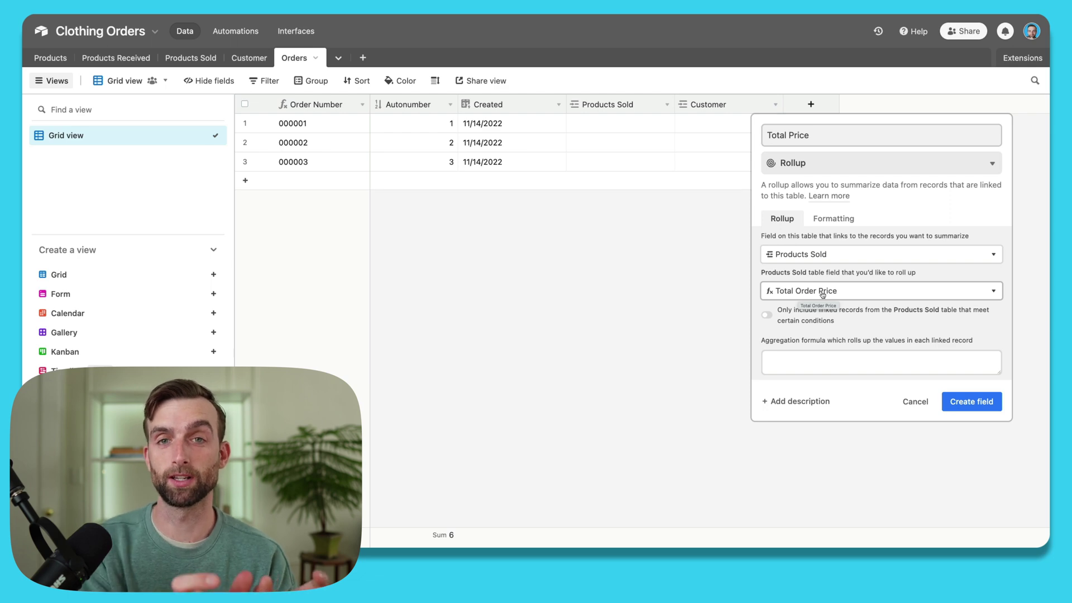
{"action": "left_click", "coordinate": [825, 364]}
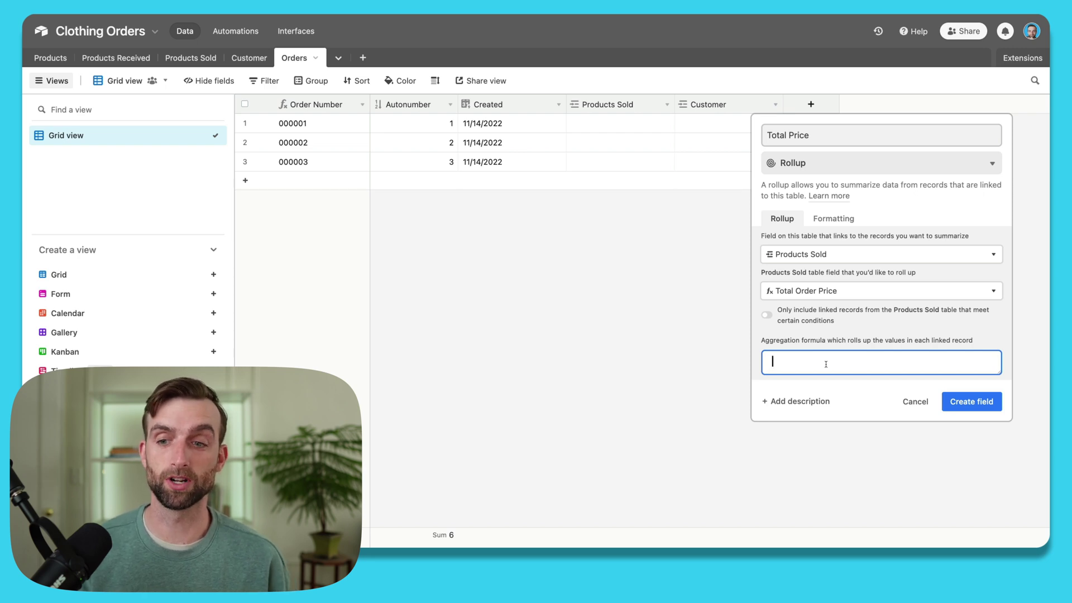
{"action": "type", "text": "sum"}
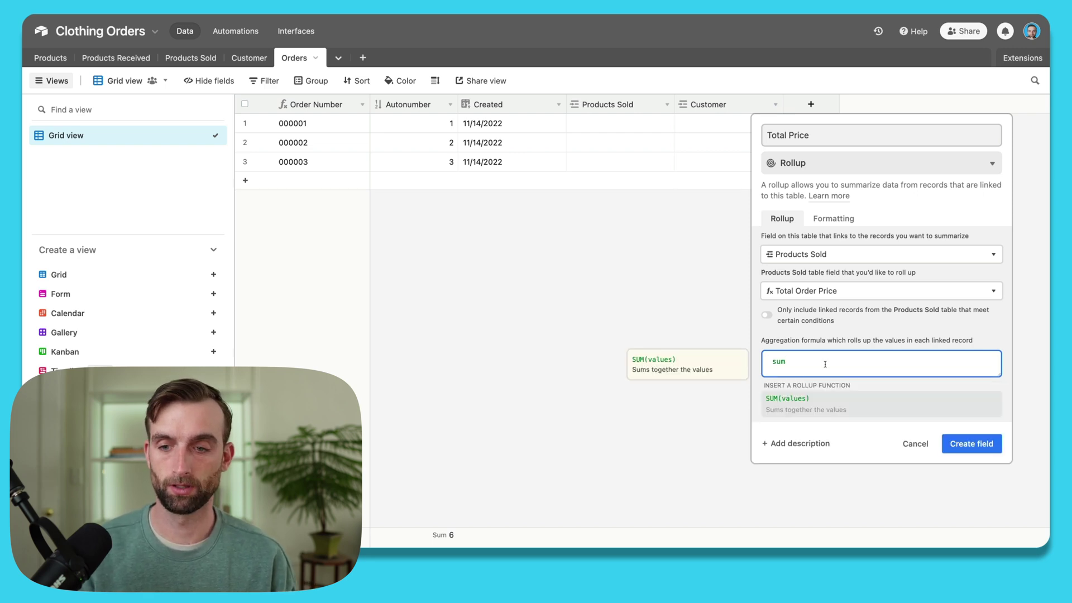
{"action": "left_click", "coordinate": [856, 403]}
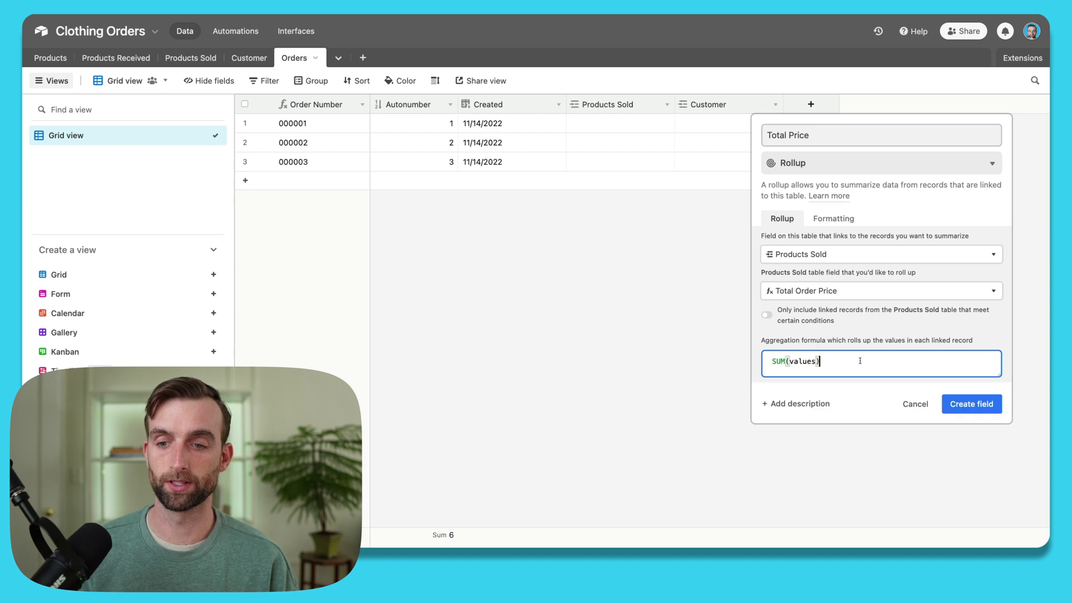
{"action": "left_click", "coordinate": [972, 404]}
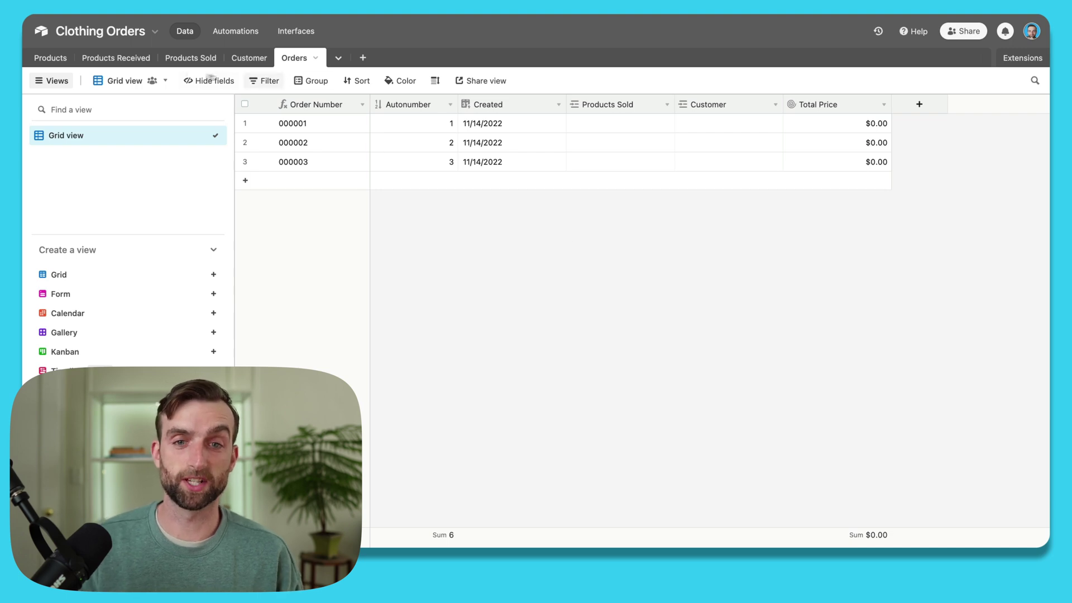
- In the Products Sold table, remove Green T-Shirts from the Product ID of the record that links two products
{"action": "left_click", "coordinate": [181, 63]}
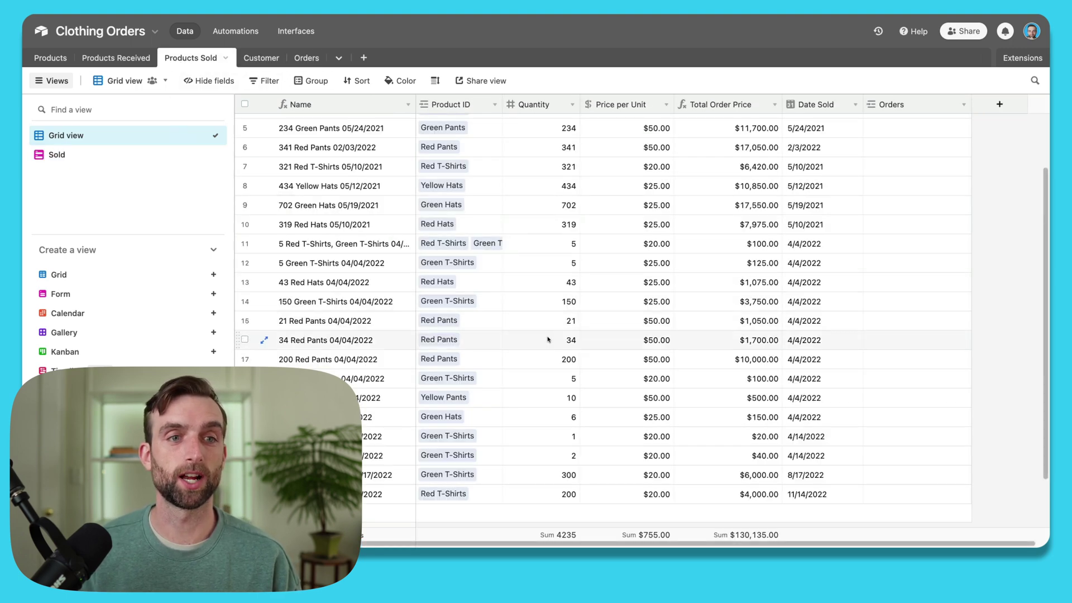
{"action": "scroll", "coordinate": [548, 337], "scroll_direction": "down", "scroll_amount": 2}
{"action": "left_click", "coordinate": [487, 188]}
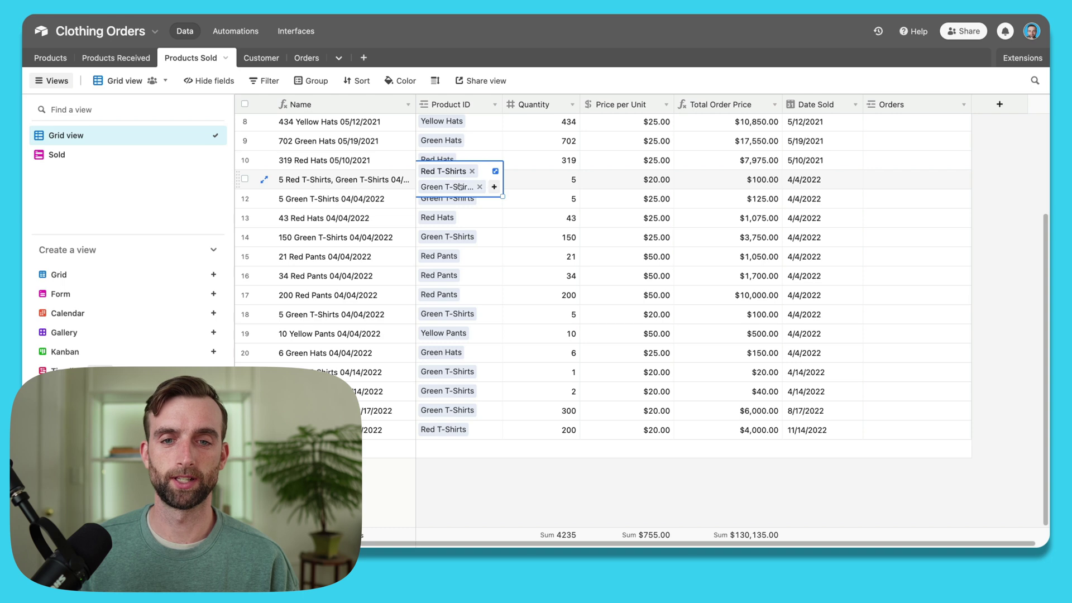
{"action": "left_click", "coordinate": [479, 187]}
{"action": "left_click", "coordinate": [491, 237]}
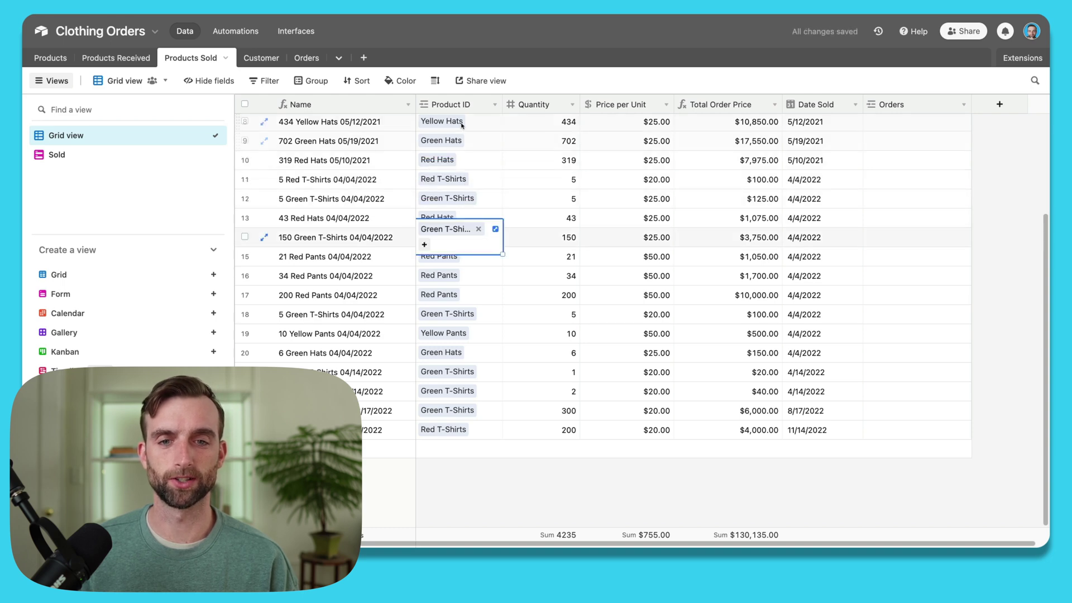
- Restrict the Product ID field in Products Sold to a single linked record and confirm the change
{"action": "double_click", "coordinate": [460, 111]}
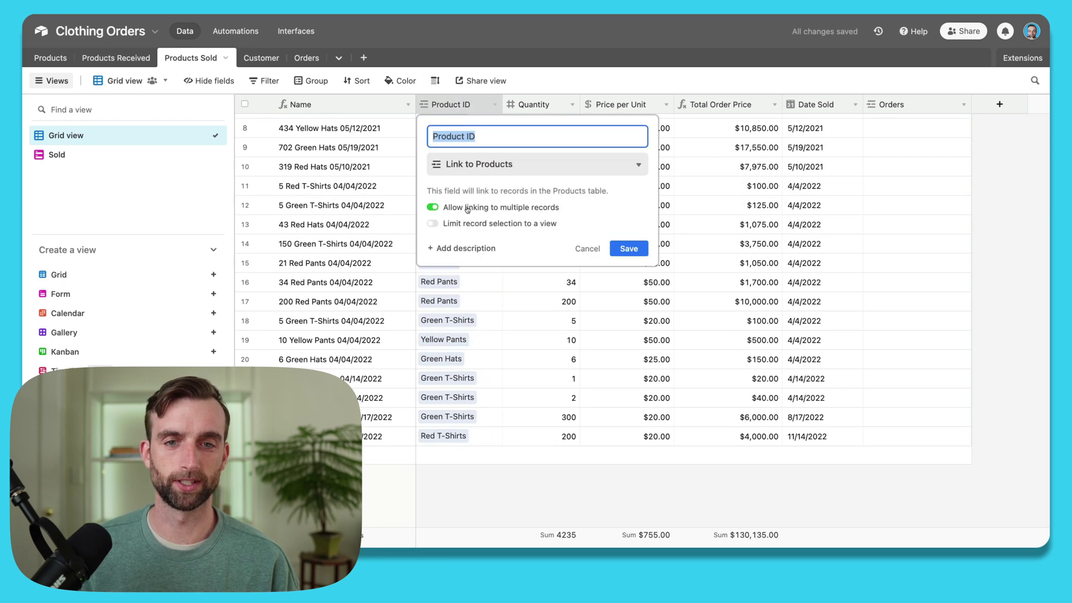
{"action": "left_click", "coordinate": [466, 207]}
{"action": "left_click", "coordinate": [626, 241]}
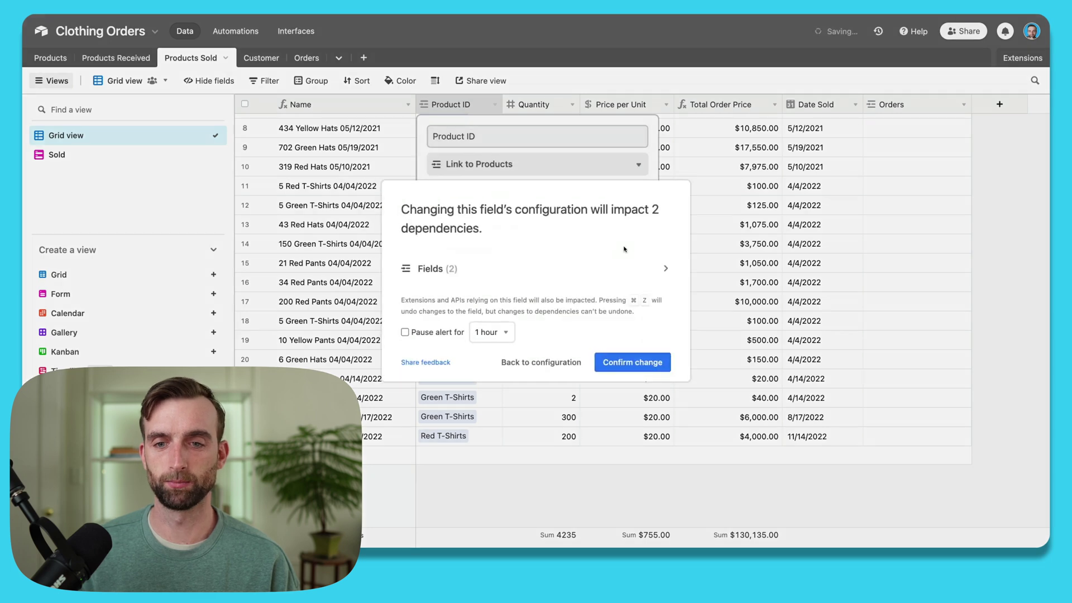
{"action": "left_click", "coordinate": [641, 363]}
{"action": "scroll", "coordinate": [458, 248], "scroll_direction": "down", "scroll_amount": 1}
{"action": "scroll", "coordinate": [517, 282], "scroll_direction": "up", "scroll_amount": 5}
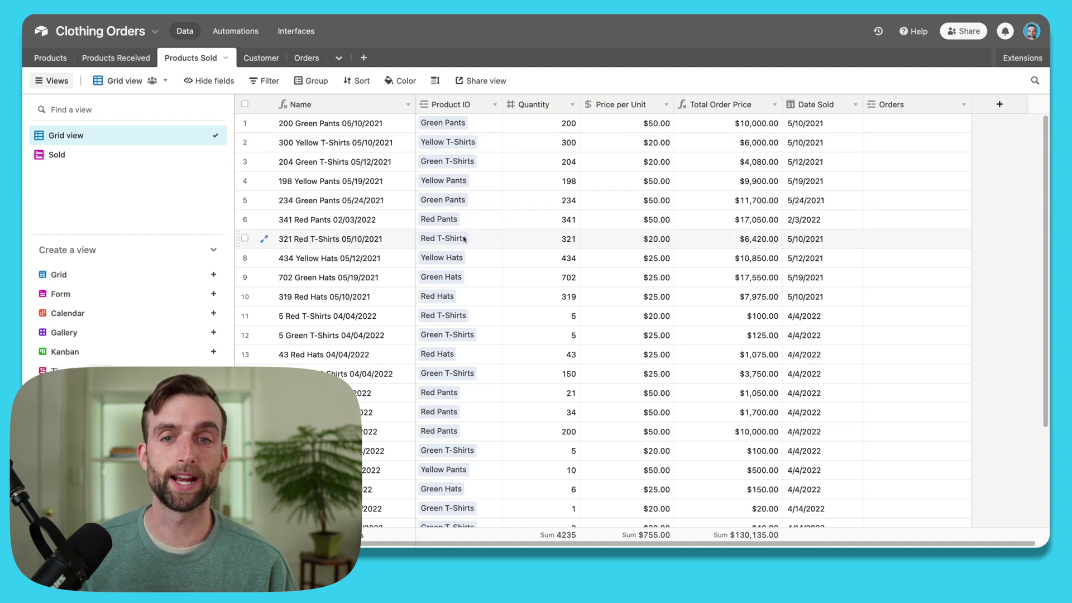
- Create a new order from the first Products Sold record (200 Green Pants) and link Dwayne Johnson as its customer
{"action": "left_click", "coordinate": [536, 123]}
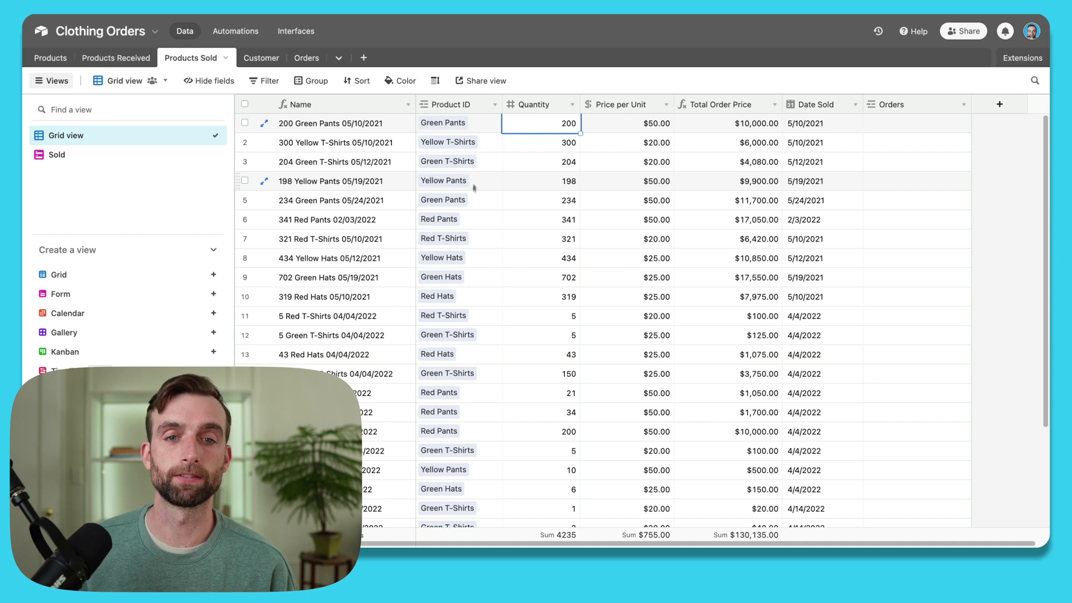
{"action": "left_click", "coordinate": [894, 126]}
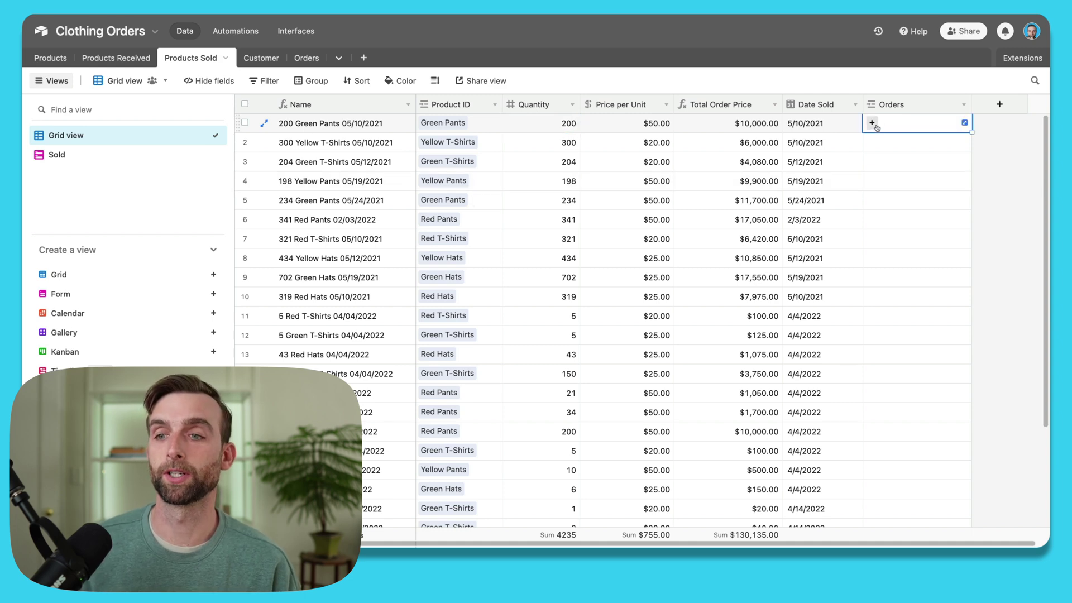
{"action": "left_click", "coordinate": [872, 123]}
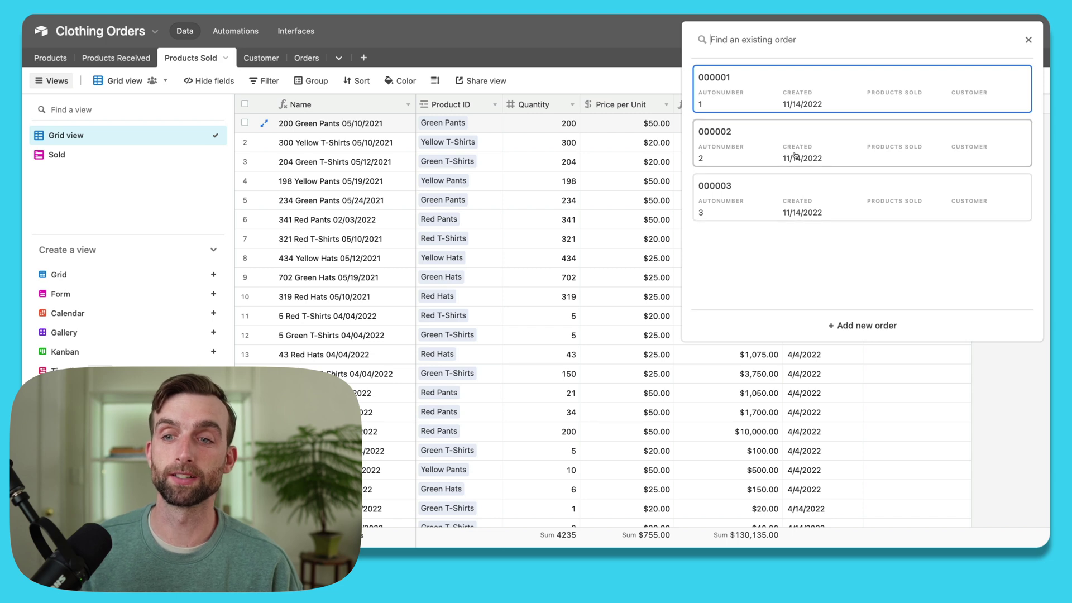
{"action": "left_click", "coordinate": [864, 327]}
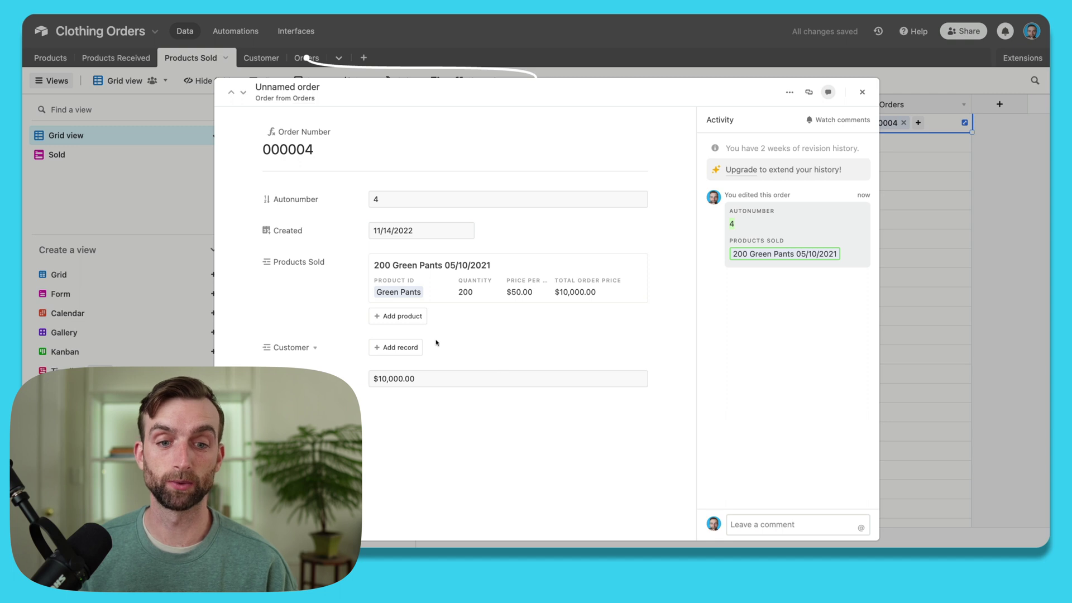
{"action": "left_click", "coordinate": [412, 350]}
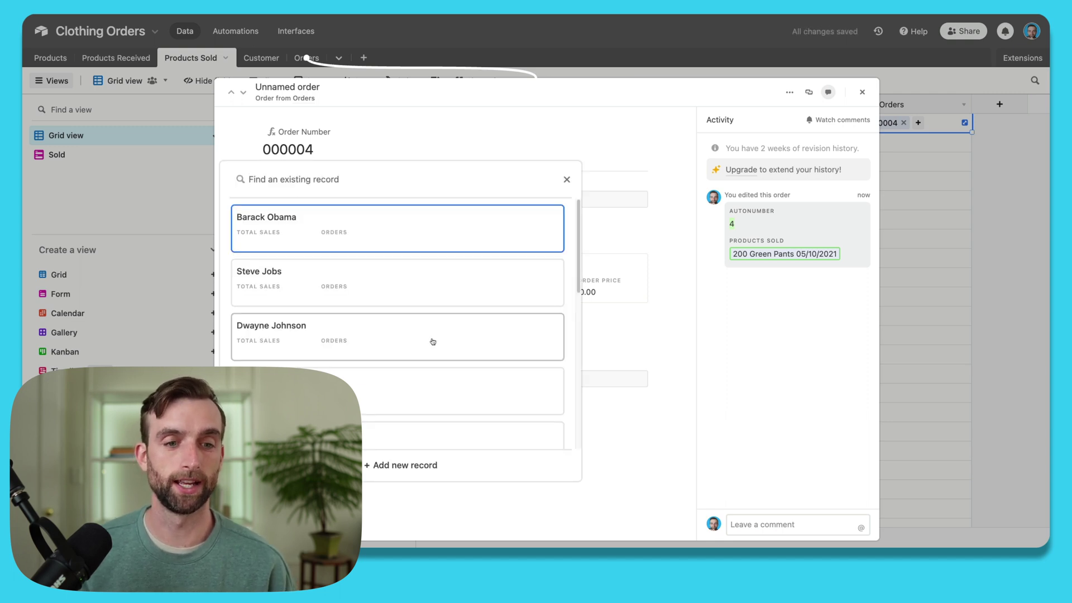
{"action": "left_click", "coordinate": [430, 344]}
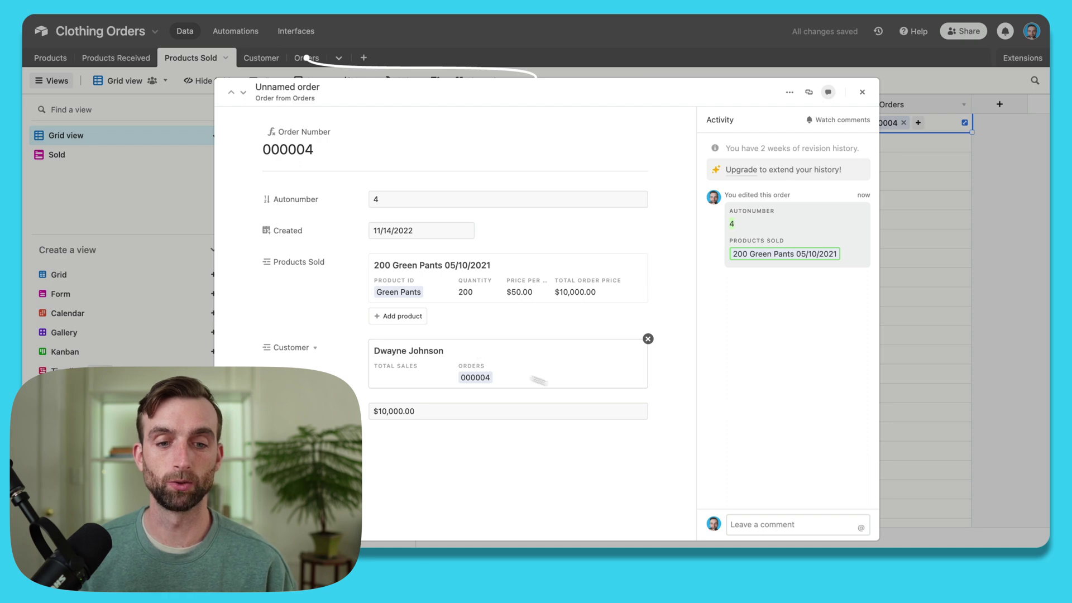
{"action": "left_click", "coordinate": [862, 93]}
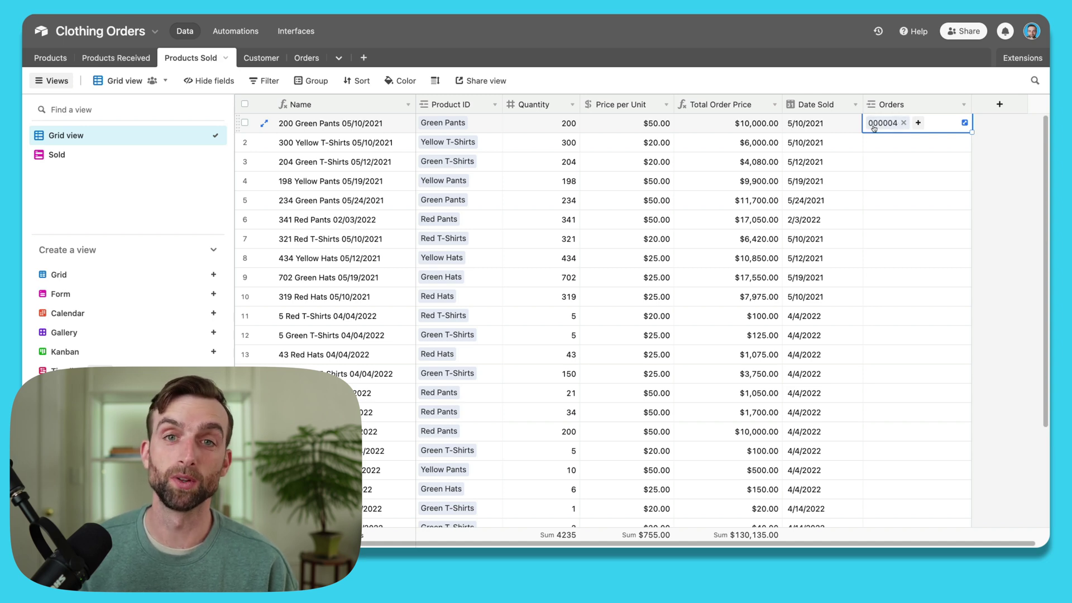
- Fill order 000004 down to Products Sold records 2 through 6, and check its linked products and total price in the Orders table
{"action": "left_click_drag", "start_coordinate": [972, 132], "coordinate": [970, 219]}
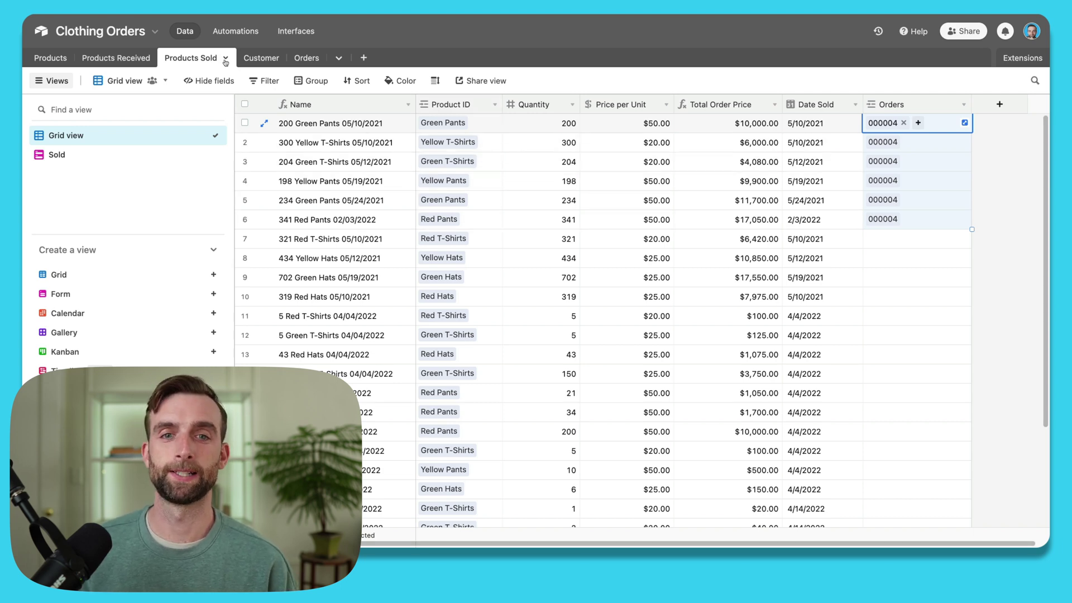
{"action": "left_click", "coordinate": [306, 63]}
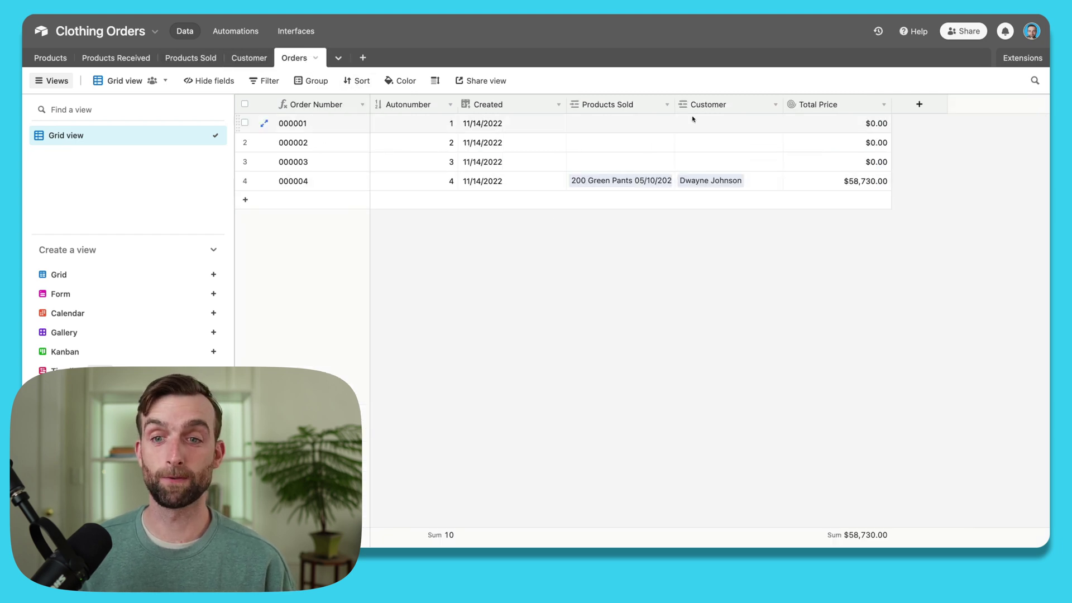
{"action": "left_click", "coordinate": [657, 178]}
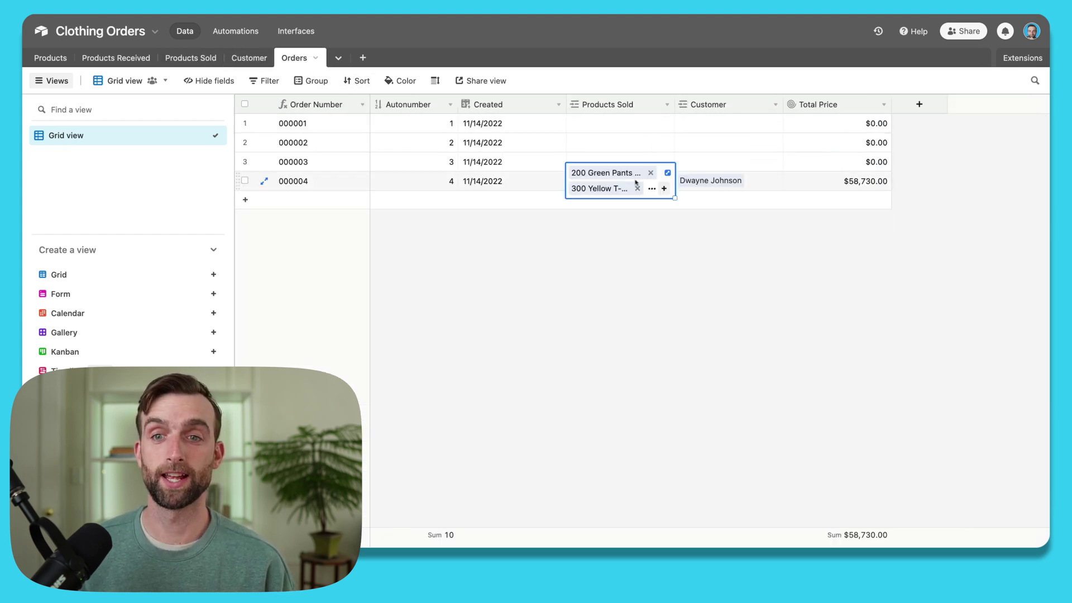
{"action": "left_click", "coordinate": [668, 173]}
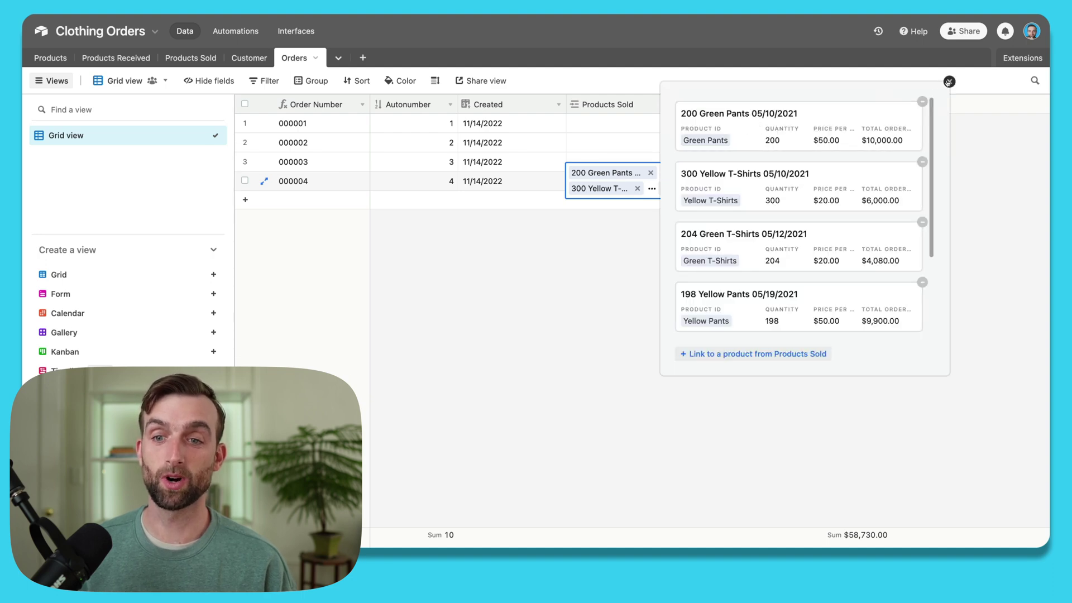
{"action": "left_click", "coordinate": [949, 81]}
{"action": "left_click", "coordinate": [820, 189]}
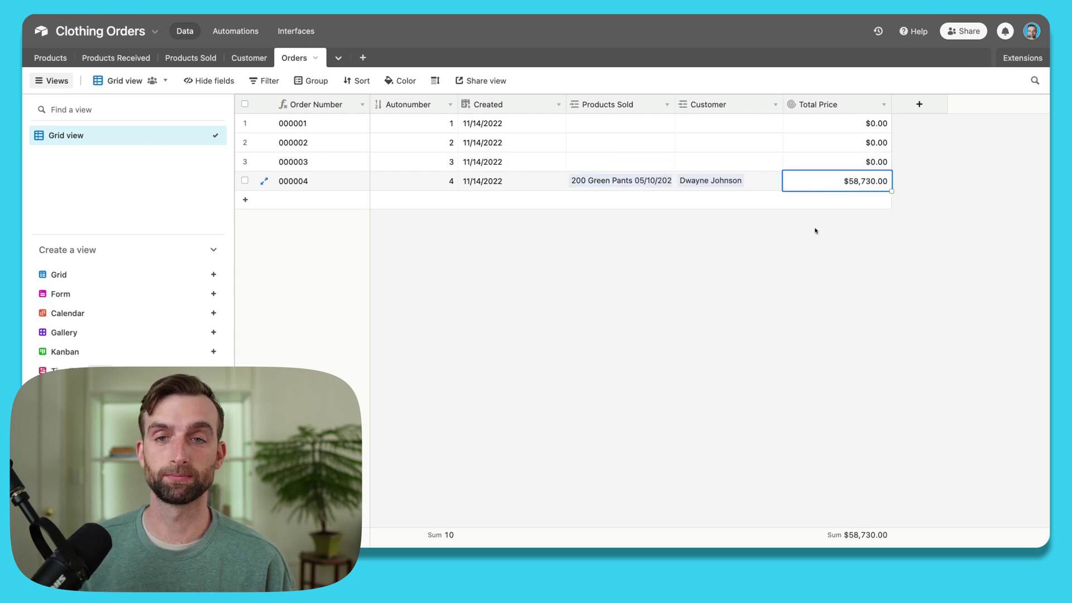
- In the Customer table, set the Total Sales rollup to summarize Total Price from Orders with SUM(values), and save the field
{"action": "left_click", "coordinate": [260, 63]}
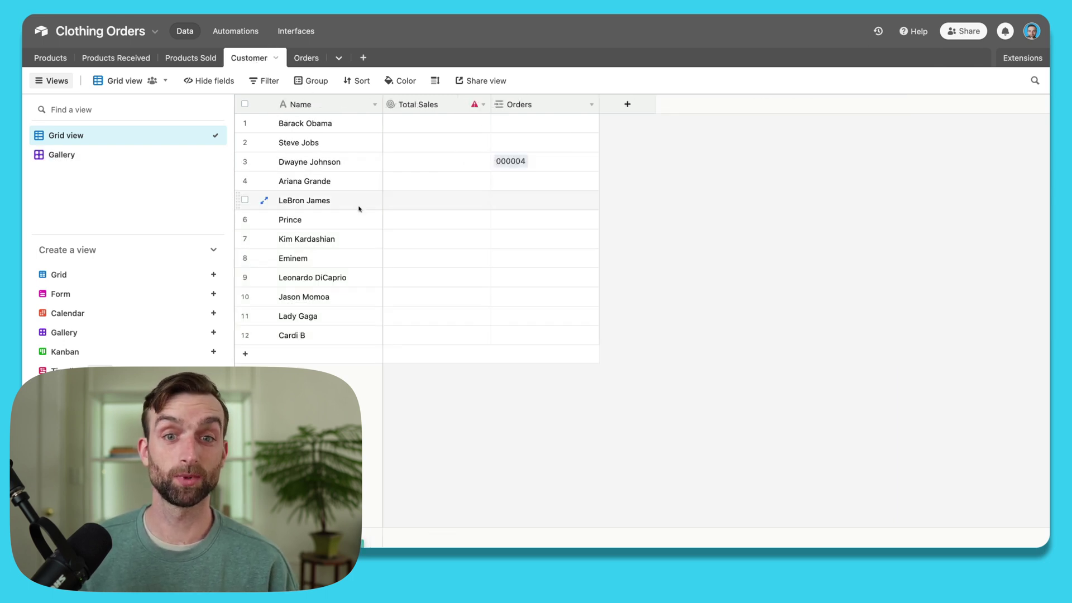
{"action": "left_click", "coordinate": [531, 165]}
{"action": "double_click", "coordinate": [432, 107]}
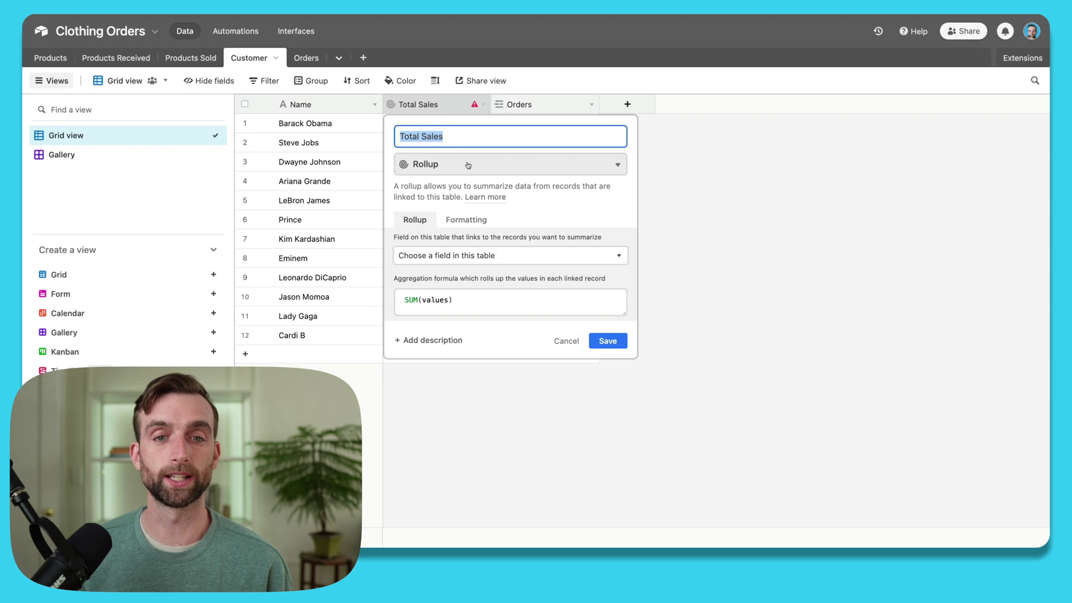
{"action": "left_click", "coordinate": [455, 257]}
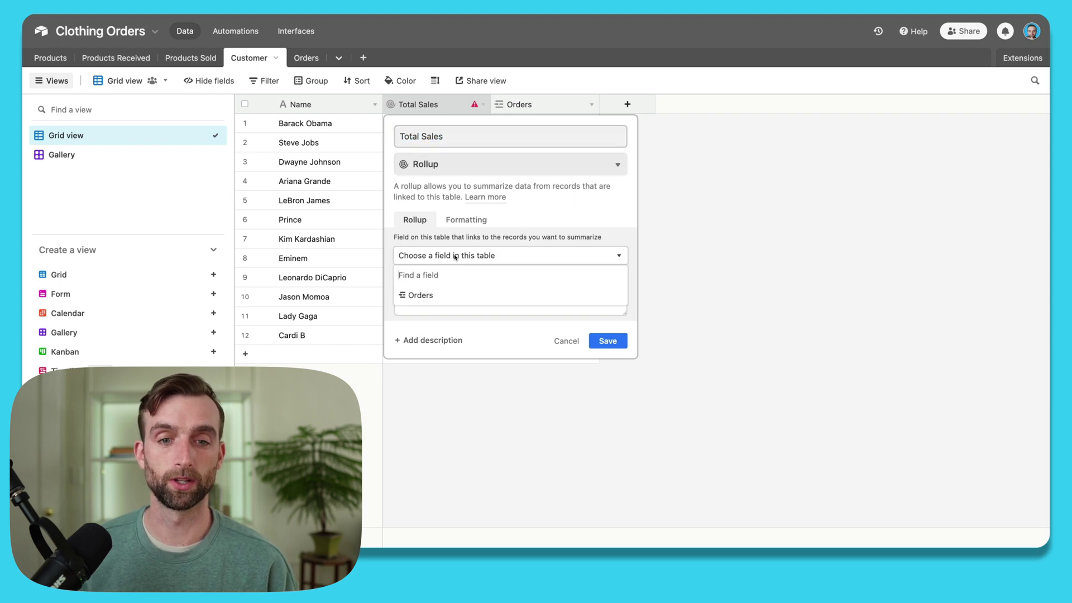
{"action": "left_click", "coordinate": [421, 296]}
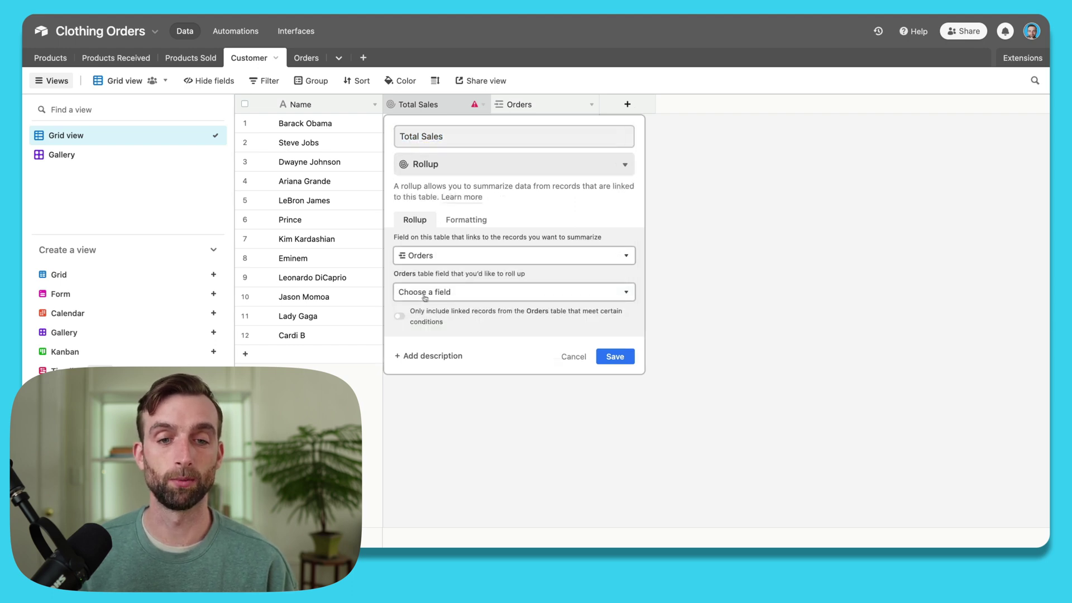
{"action": "left_click", "coordinate": [472, 292]}
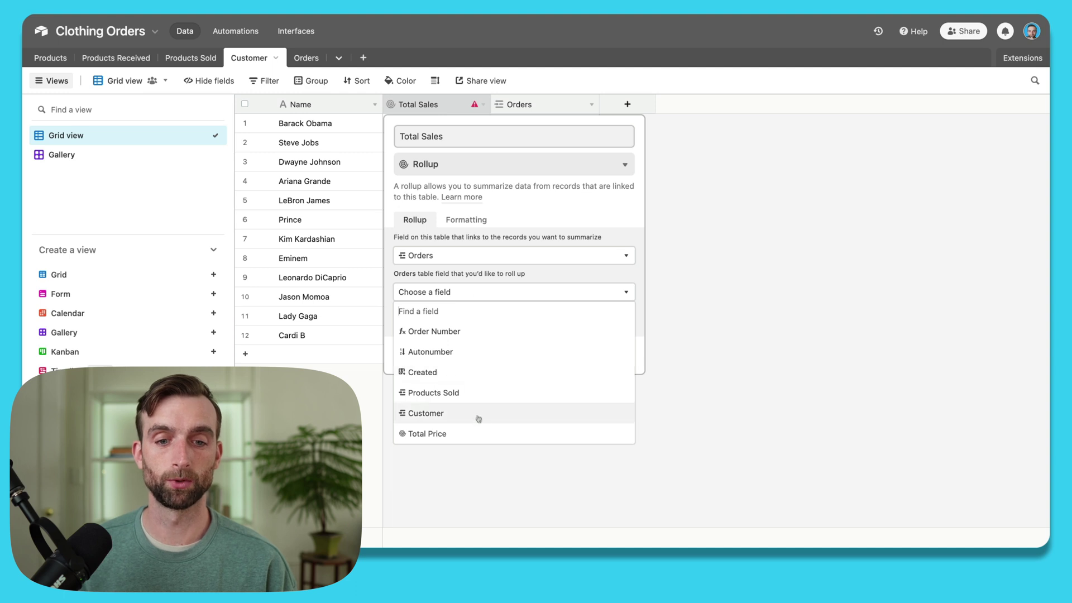
{"action": "left_click", "coordinate": [481, 434]}
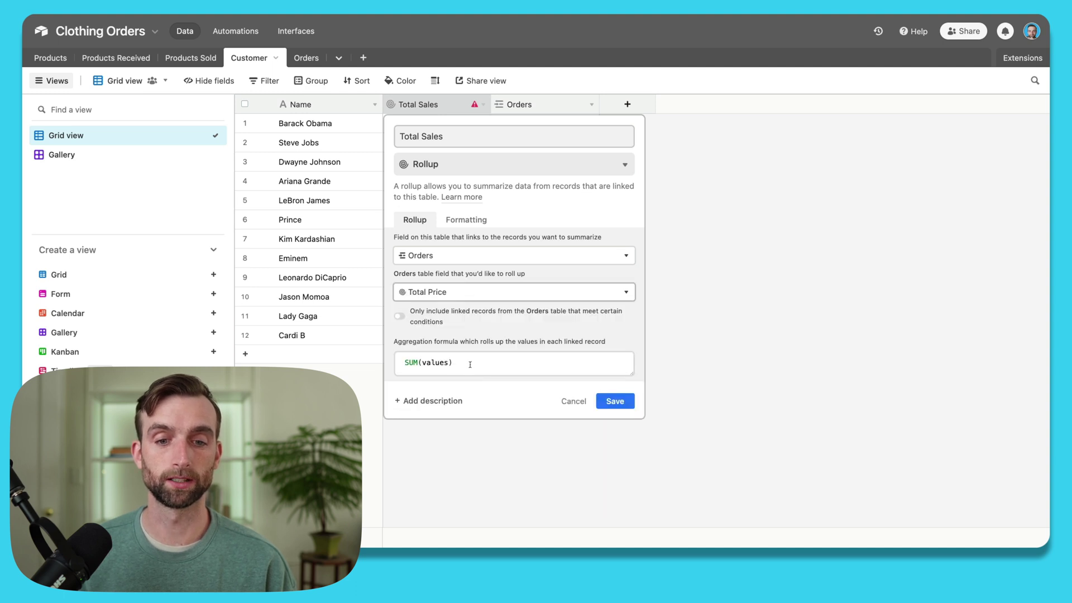
{"action": "left_click", "coordinate": [471, 365]}
{"action": "left_click", "coordinate": [617, 405]}
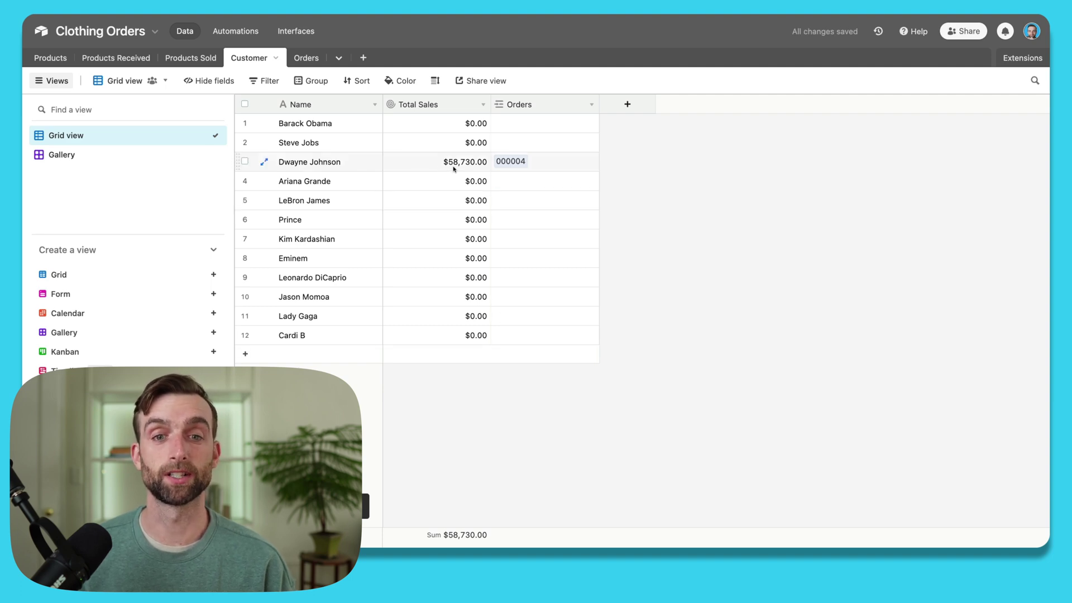
- Create a new order from the 321 Red T-Shirts record in Products Sold and link Dwayne Johnson as its customer
{"action": "left_click", "coordinate": [199, 60]}
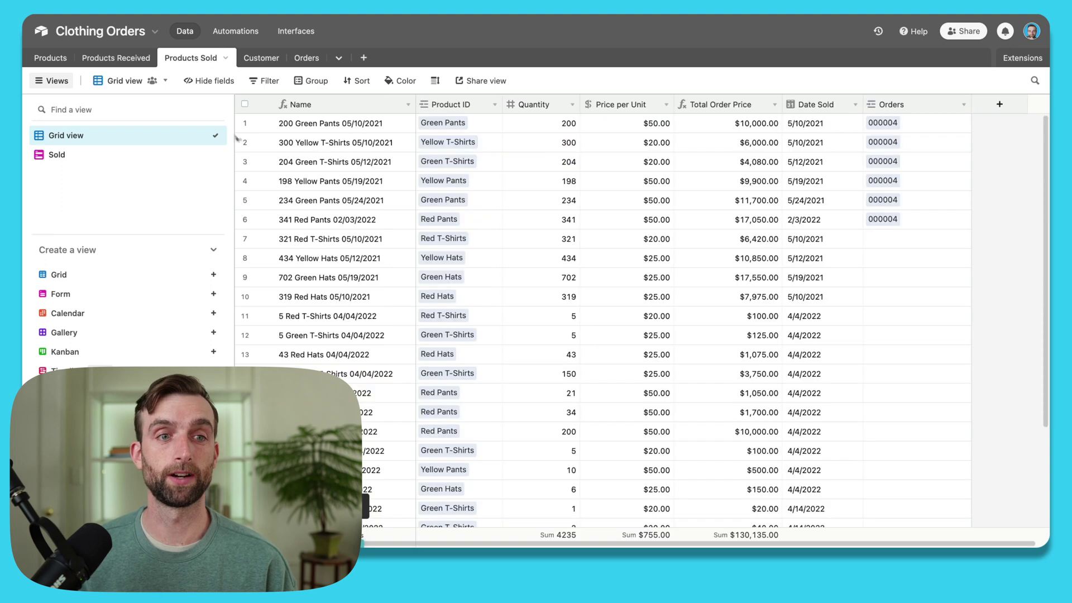
{"action": "left_click", "coordinate": [485, 244]}
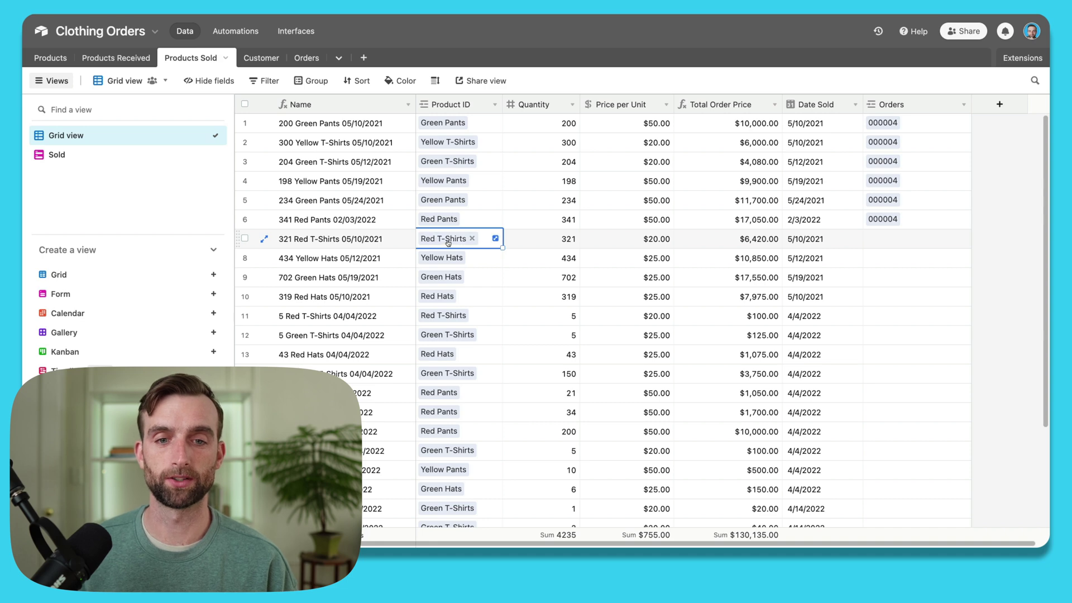
{"action": "left_click", "coordinate": [871, 240]}
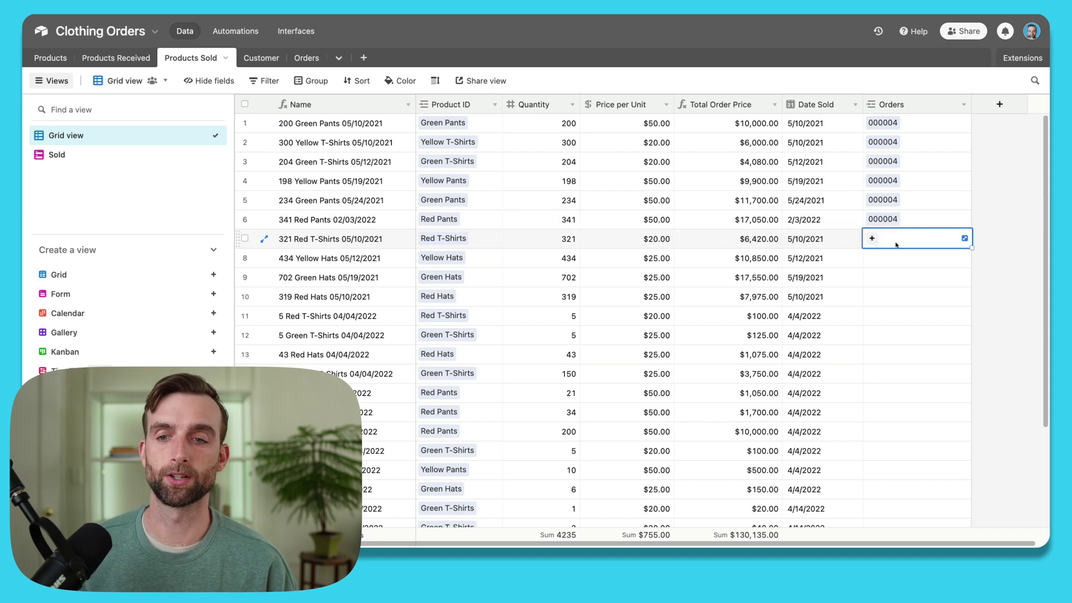
{"action": "left_click", "coordinate": [872, 239]}
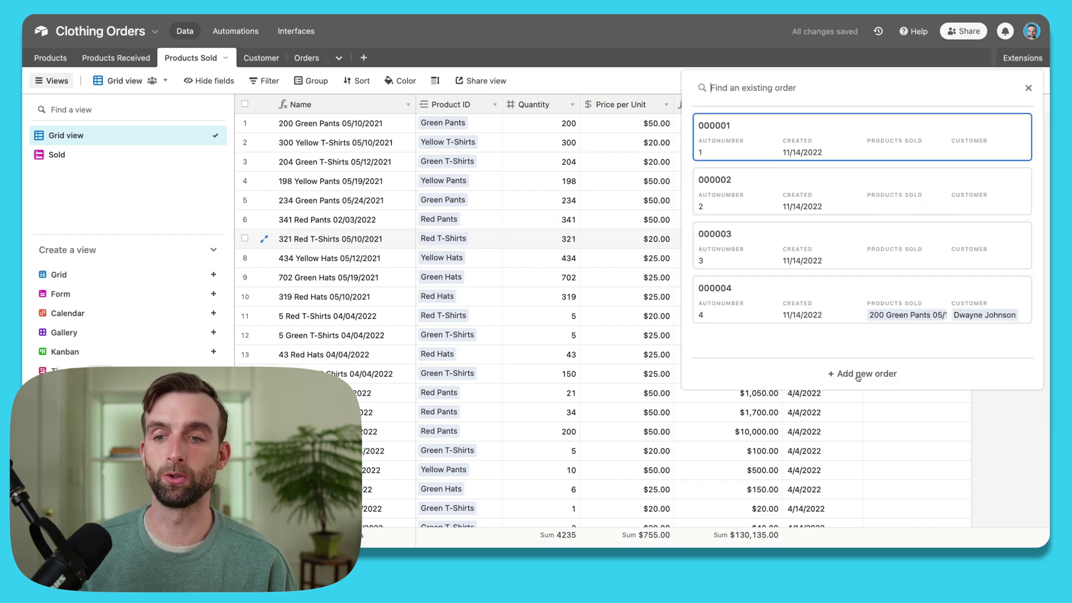
{"action": "key", "text": "Escape"}
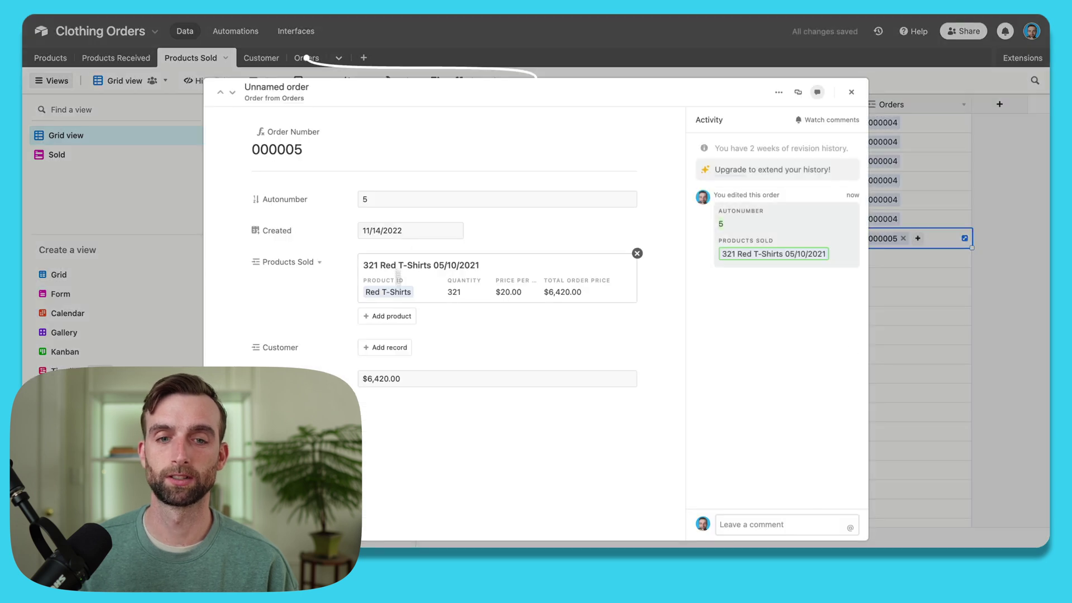
{"action": "left_click", "coordinate": [394, 347]}
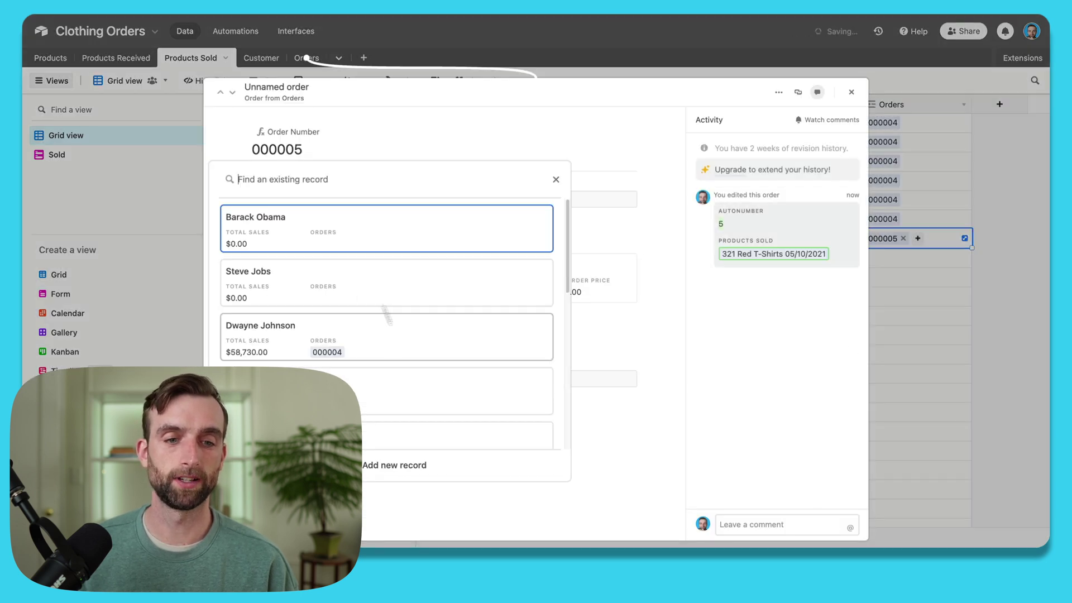
{"action": "left_click", "coordinate": [378, 353]}
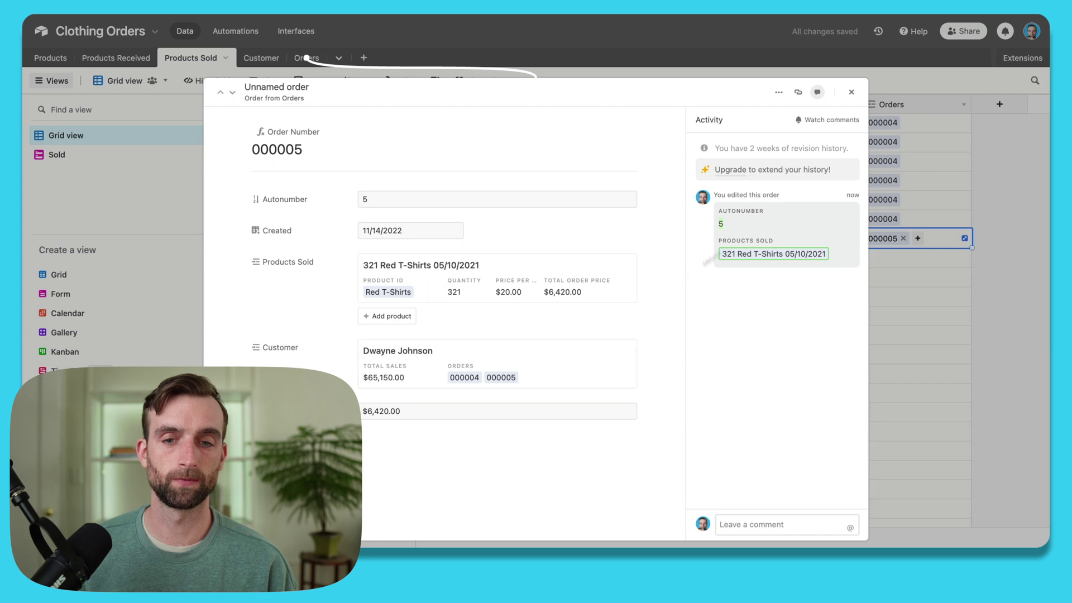
{"action": "left_click", "coordinate": [851, 92]}
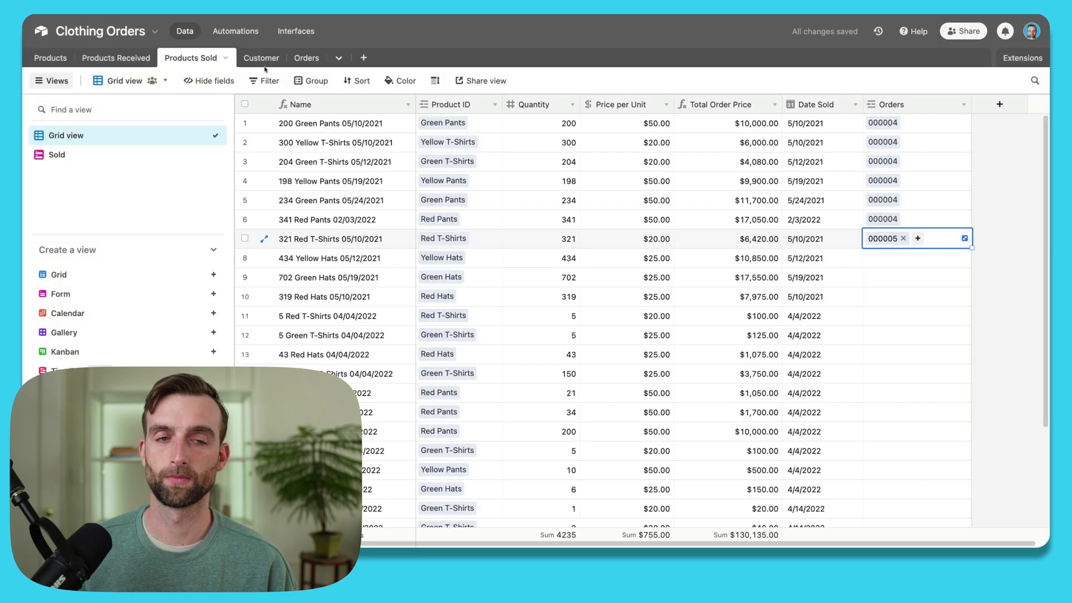
- Review the order totals, the customer's total sales, the product stock columns and the linked records across all five tables
{"action": "left_click", "coordinate": [300, 58]}
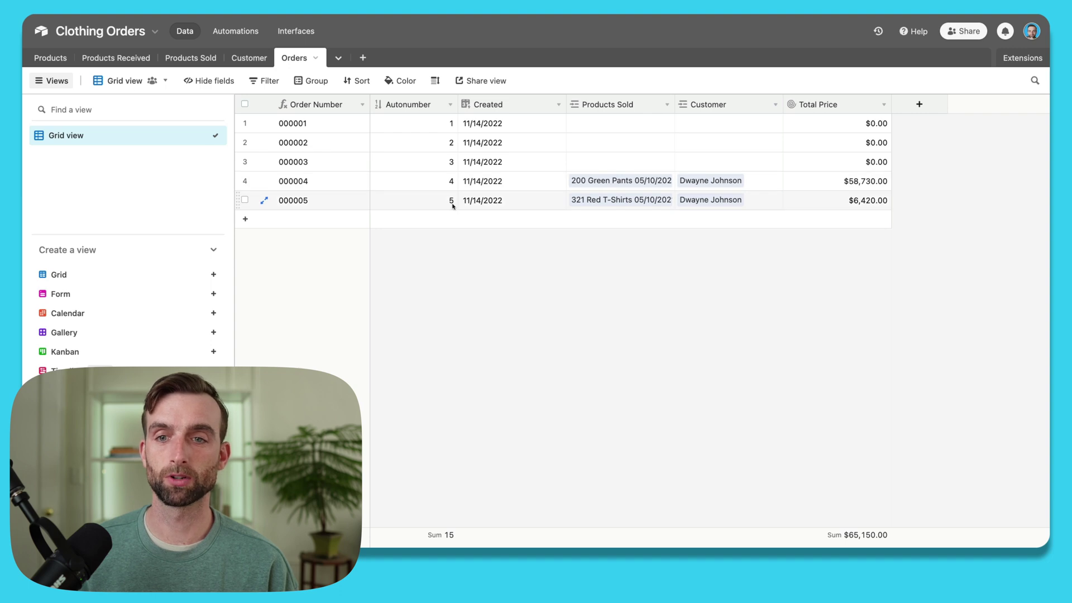
{"action": "left_click", "coordinate": [253, 58]}
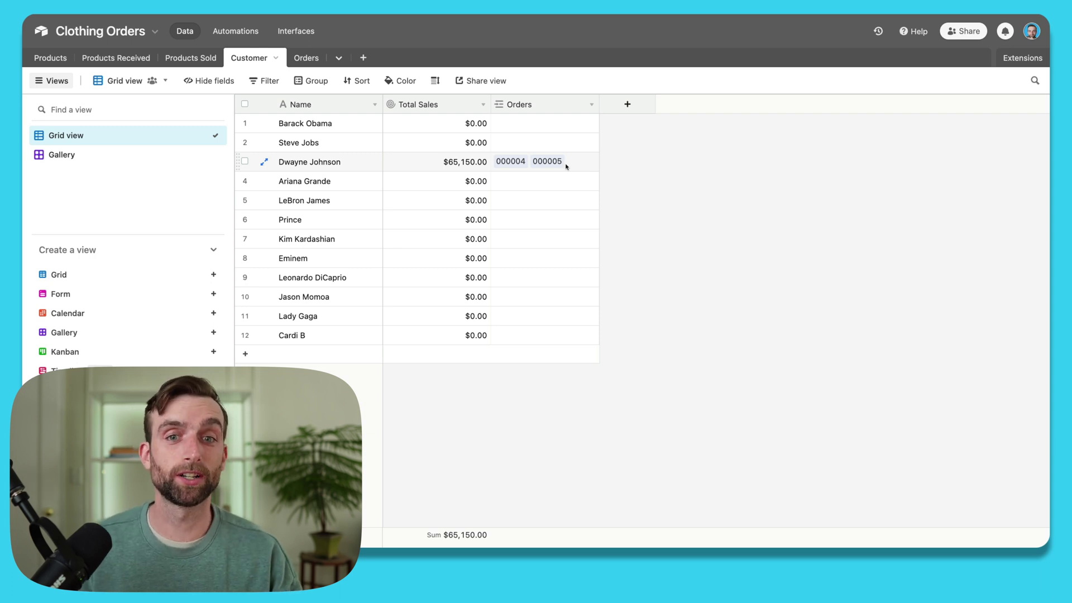
{"action": "left_click", "coordinate": [49, 62]}
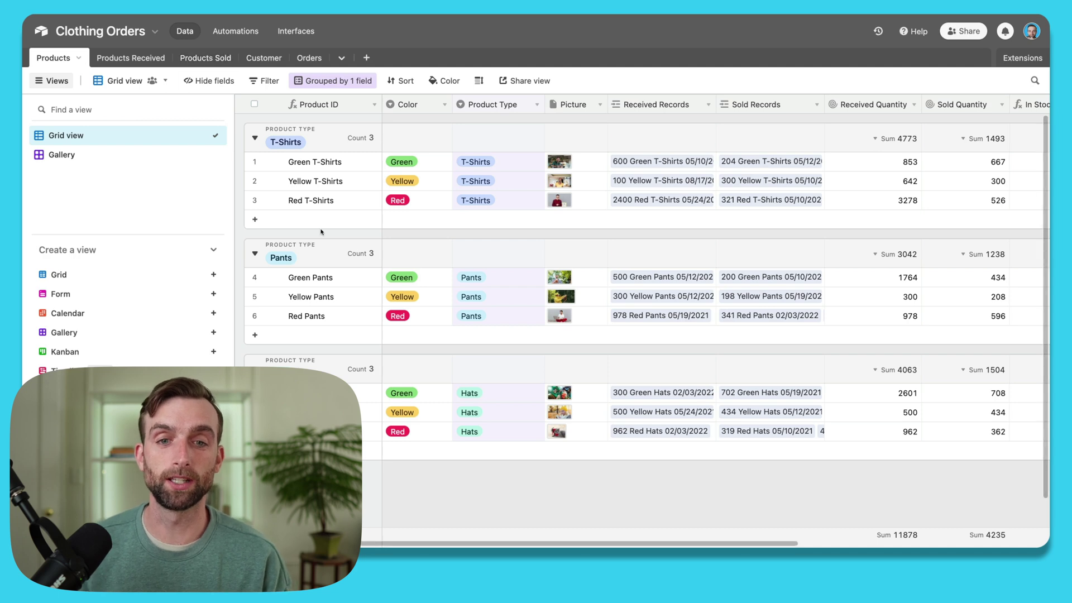
{"action": "scroll", "coordinate": [649, 322], "scroll_direction": "right", "scroll_amount": 2}
{"action": "scroll", "coordinate": [649, 322], "scroll_direction": "right", "scroll_amount": 1}
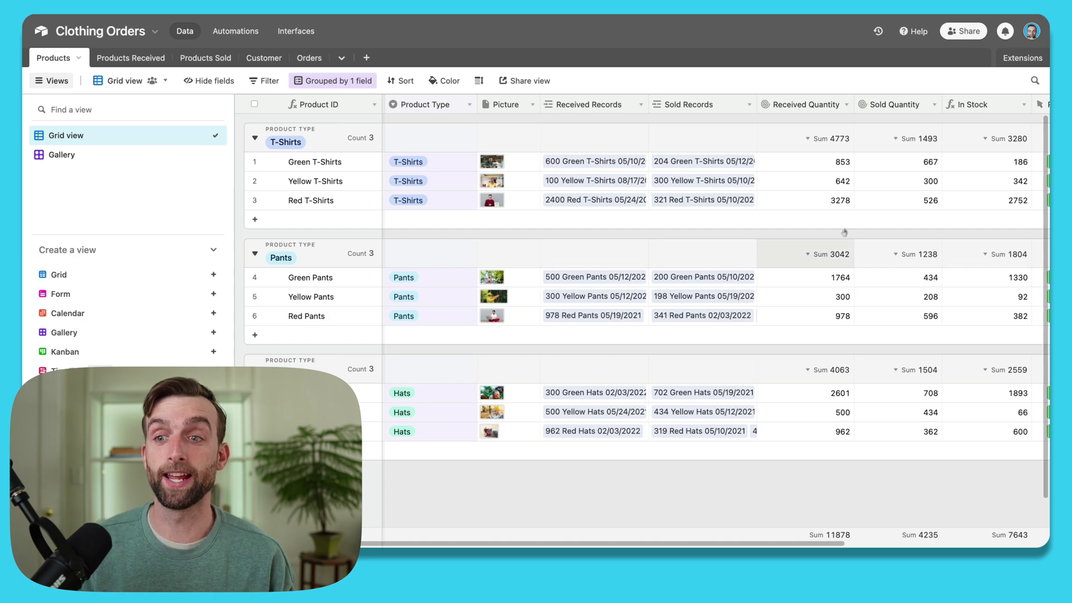
{"action": "left_click", "coordinate": [127, 61]}
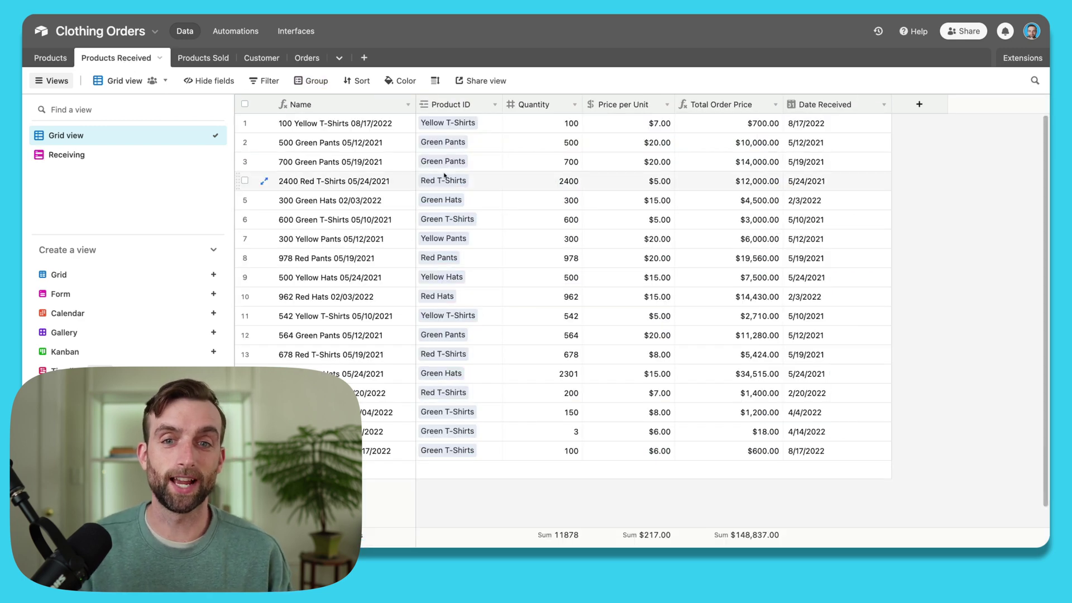
{"action": "left_click", "coordinate": [182, 61]}
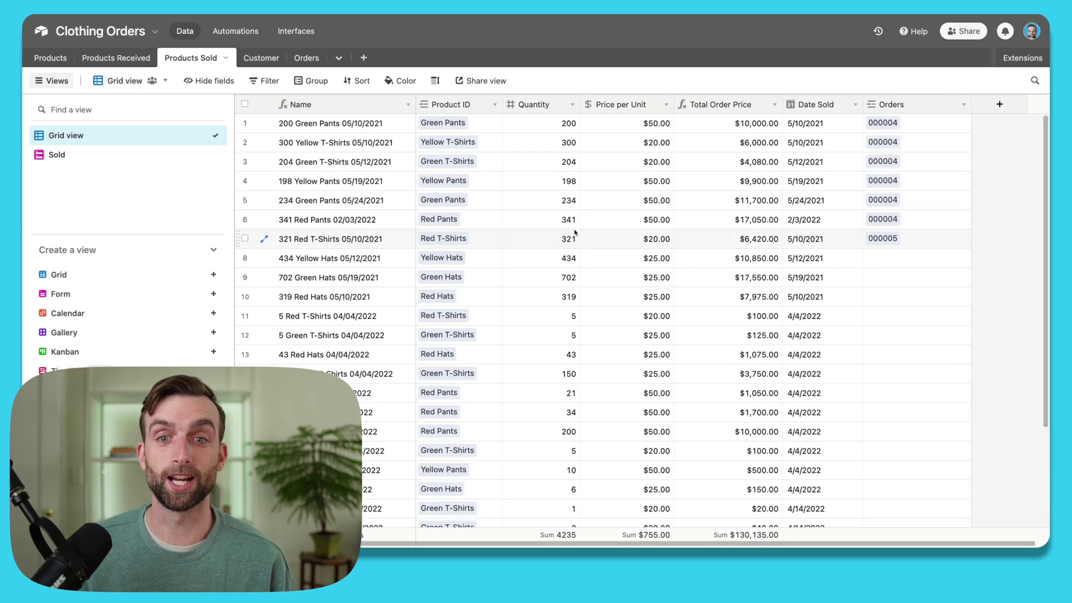
{"action": "left_click", "coordinate": [263, 59]}
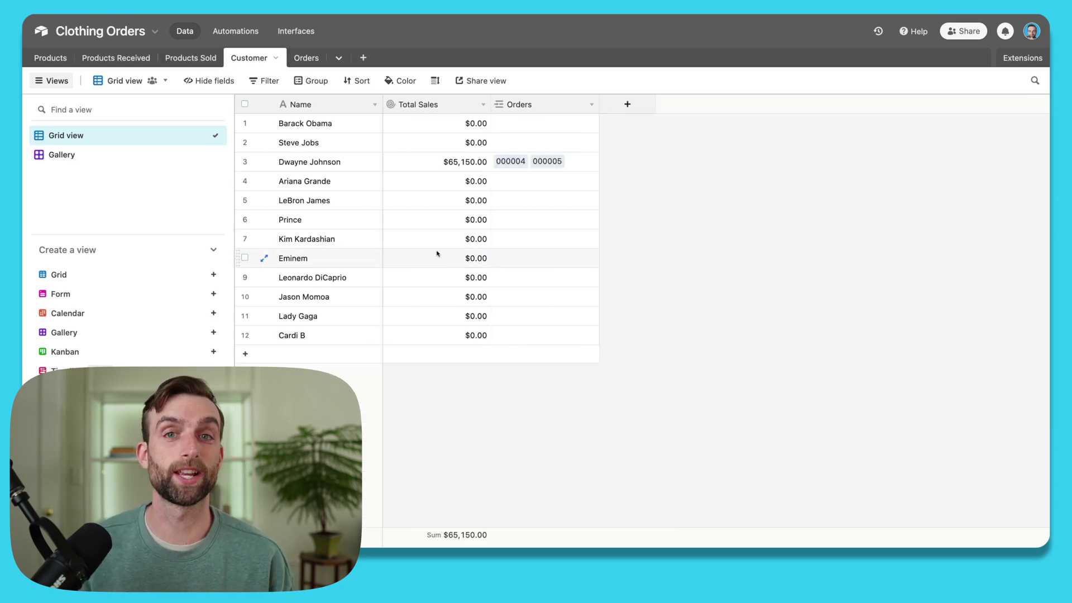
{"action": "left_click", "coordinate": [306, 59]}
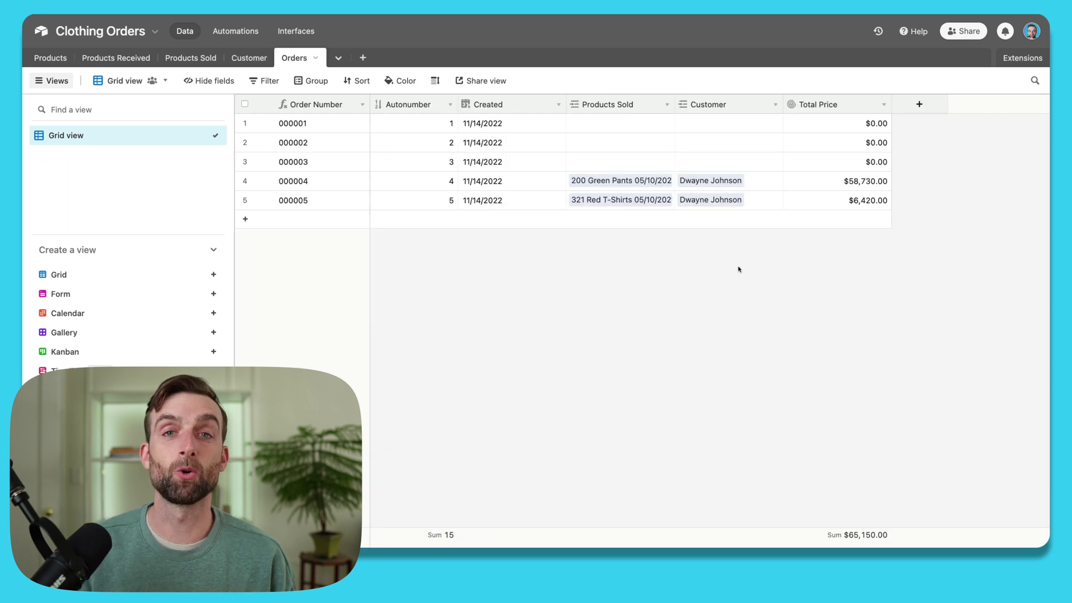